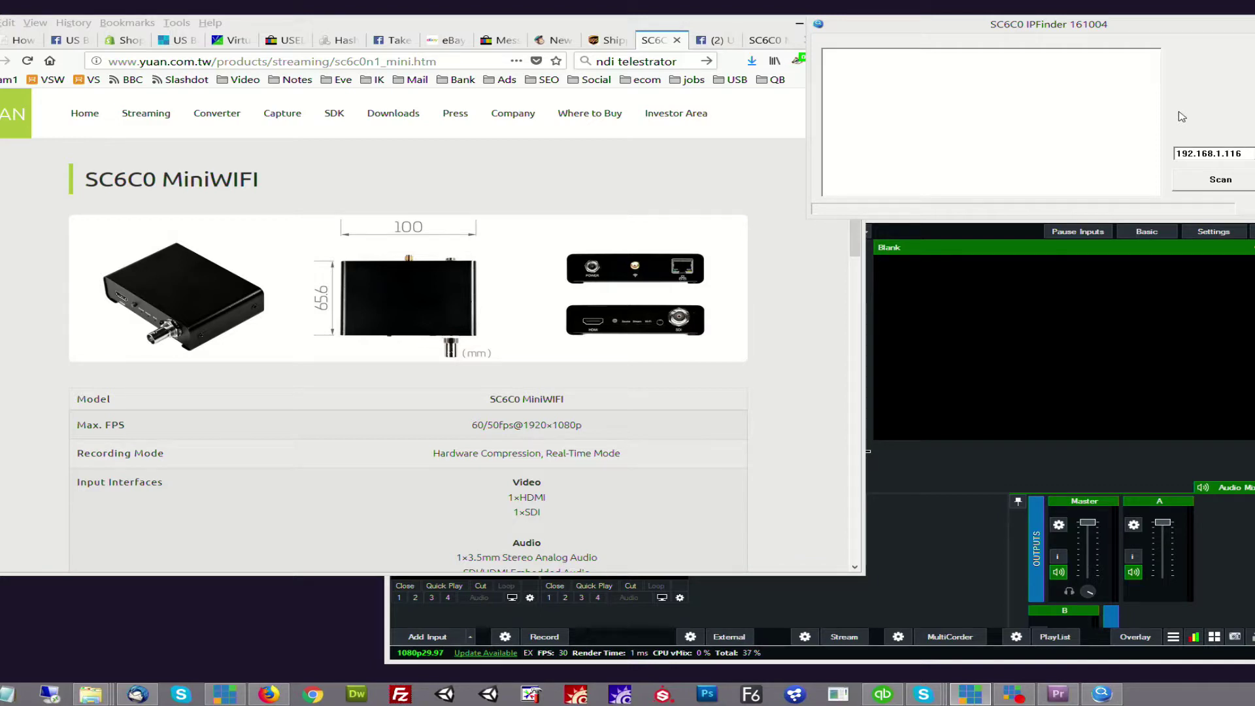
- Scan the network from the local IP and open the encoder found at 192.168.1.125
left_click(1251, 154)
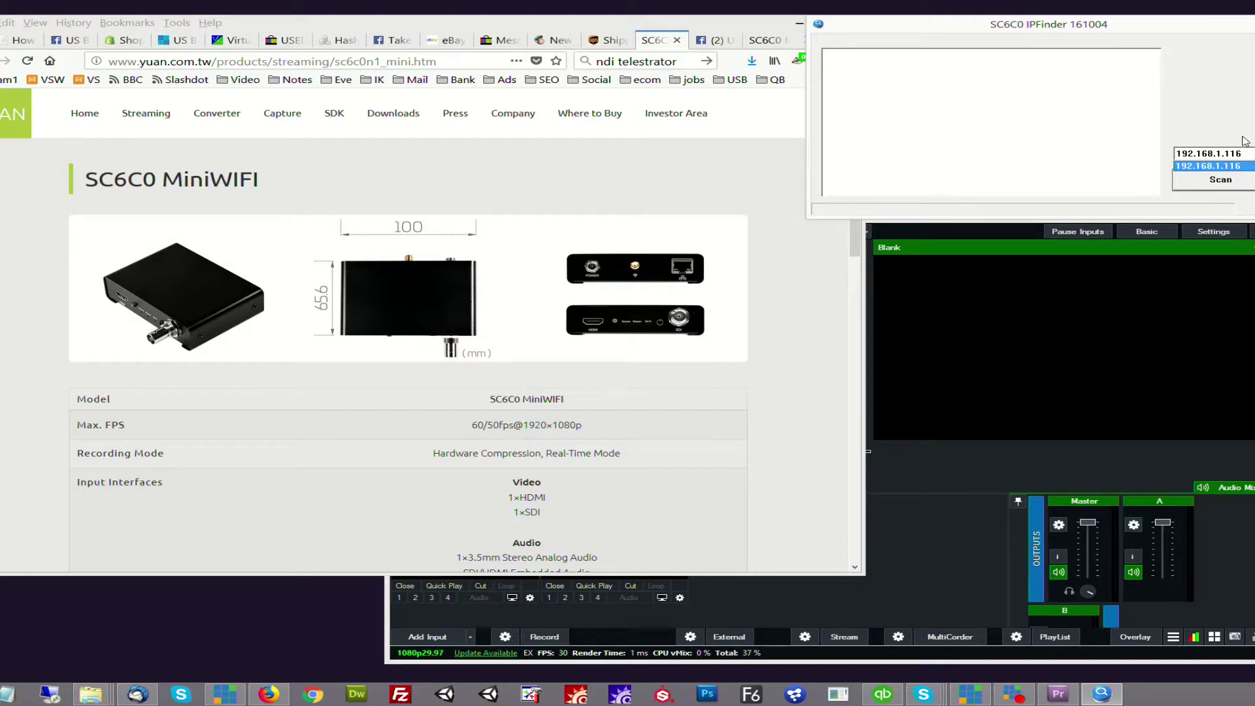
left_click(1244, 180)
left_click(1245, 180)
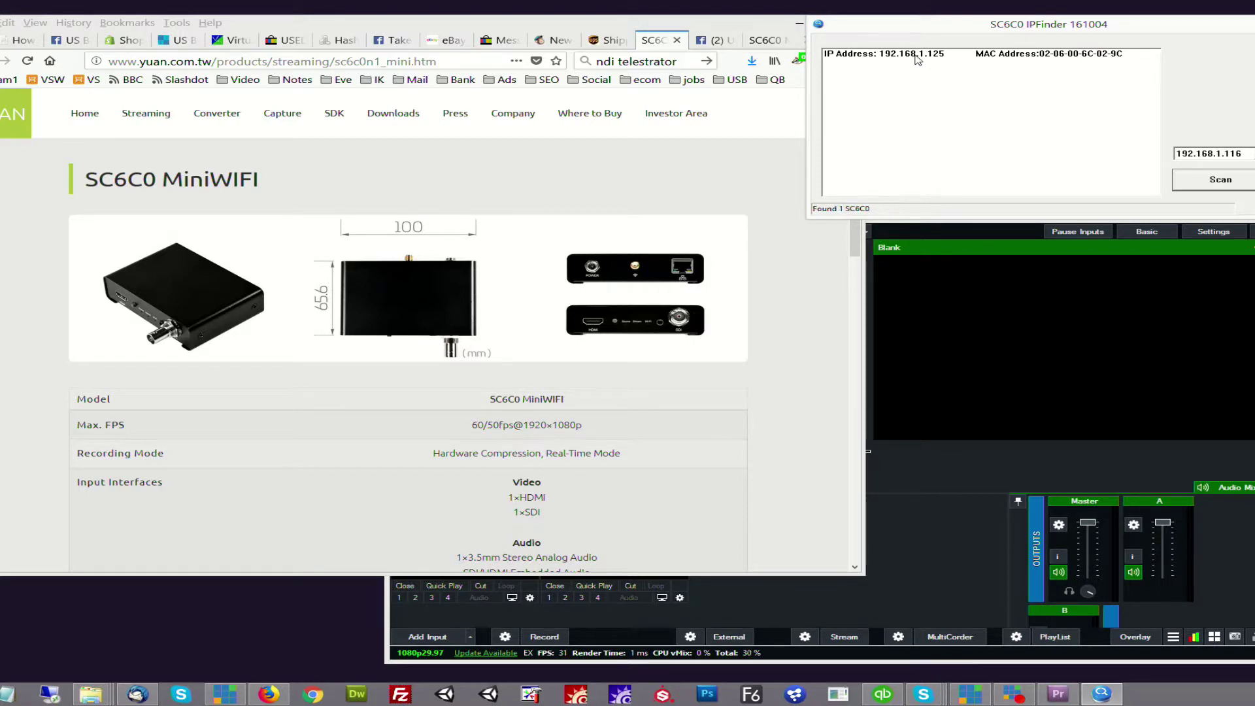
double_click(917, 59)
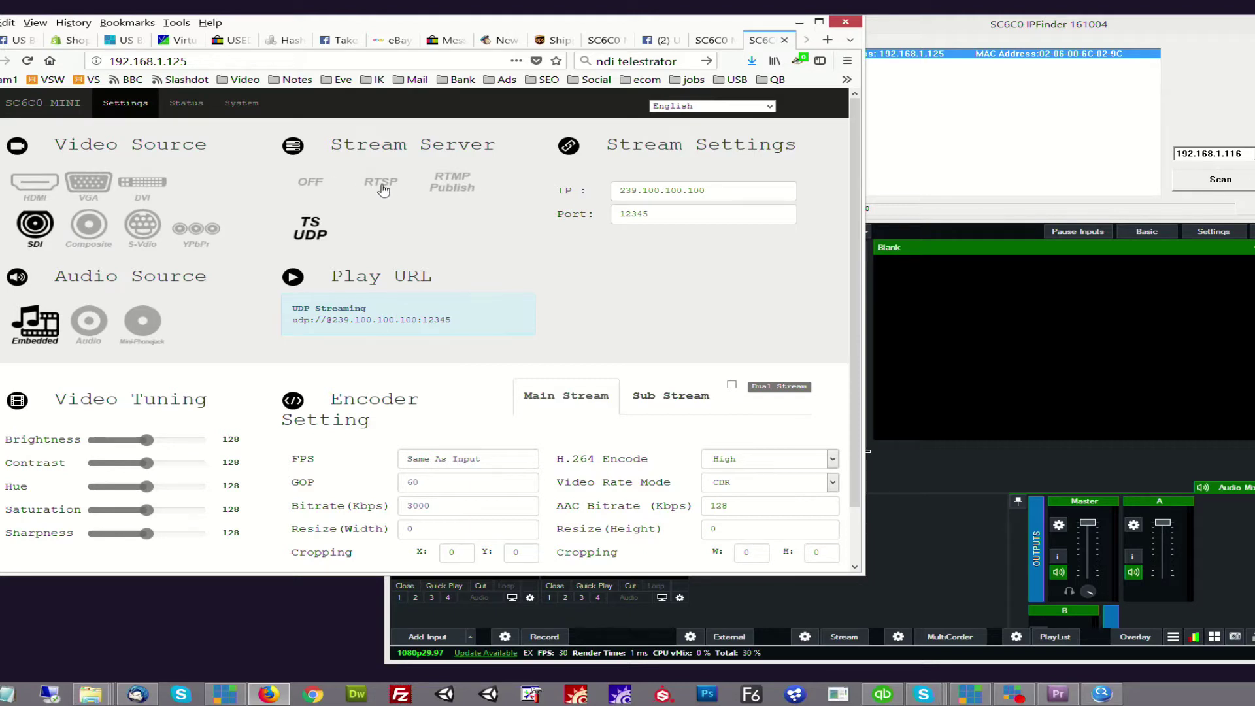
- Set Stream Server to RTSP, submit, and copy the rtsp://192.168.1.125:554/live play URL for vMix
left_click(382, 185)
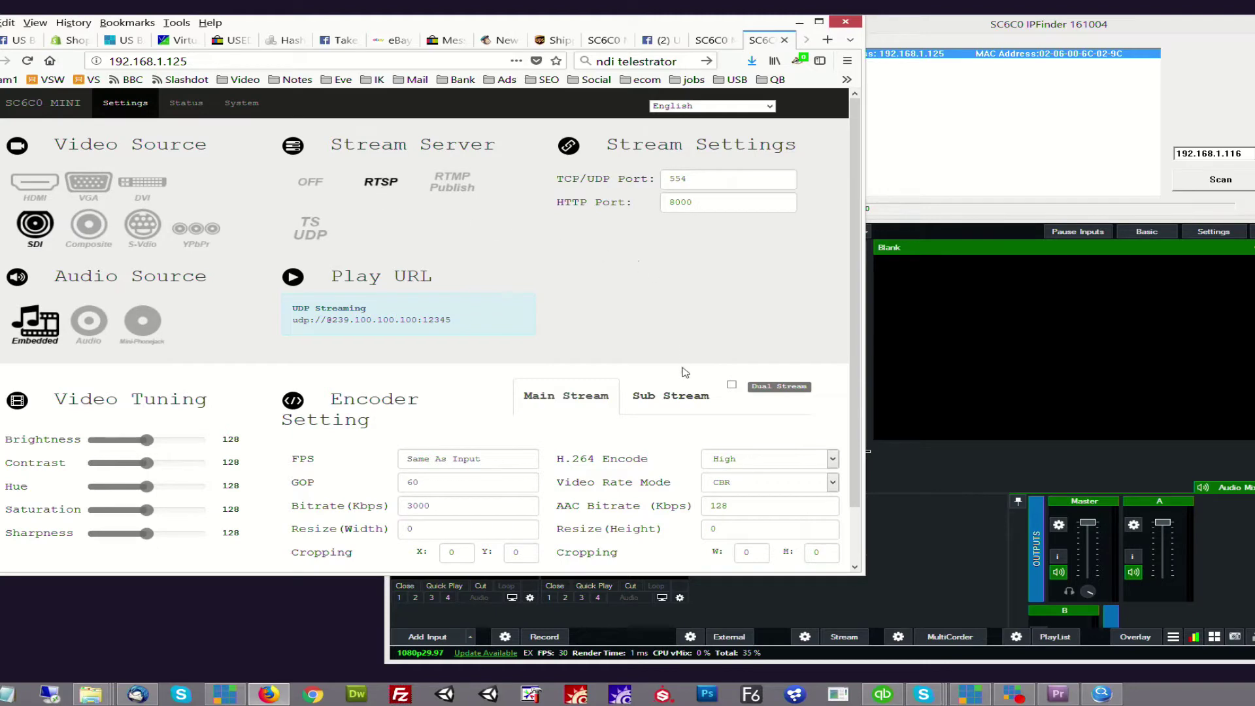
scroll(709, 335, "down", 2)
left_click(786, 525)
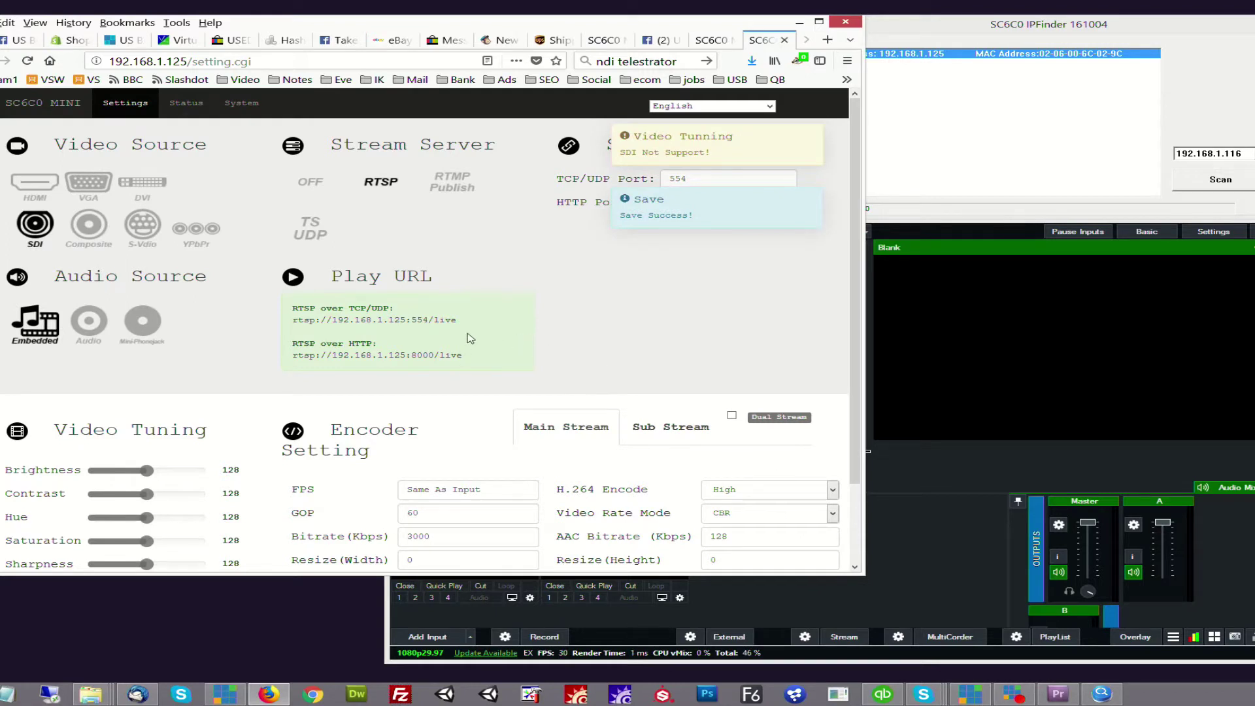
left_click_drag(470, 324, 292, 325)
key("ctrl+c")
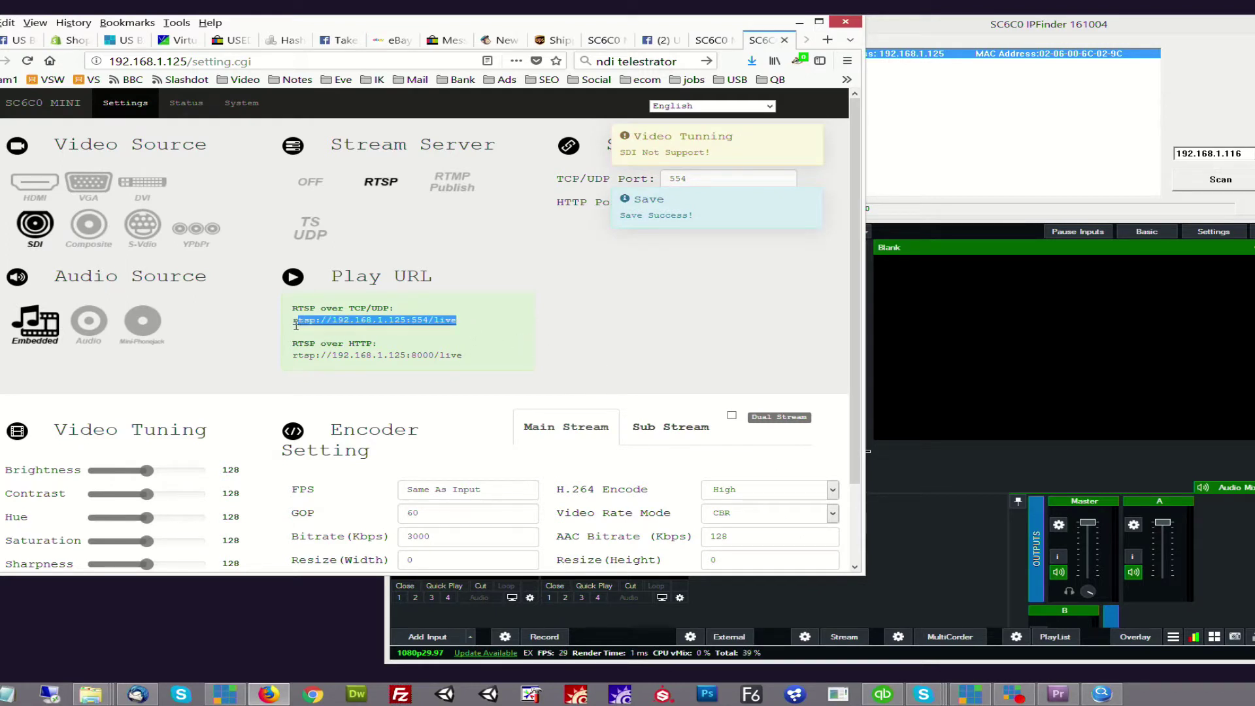
left_click(956, 336)
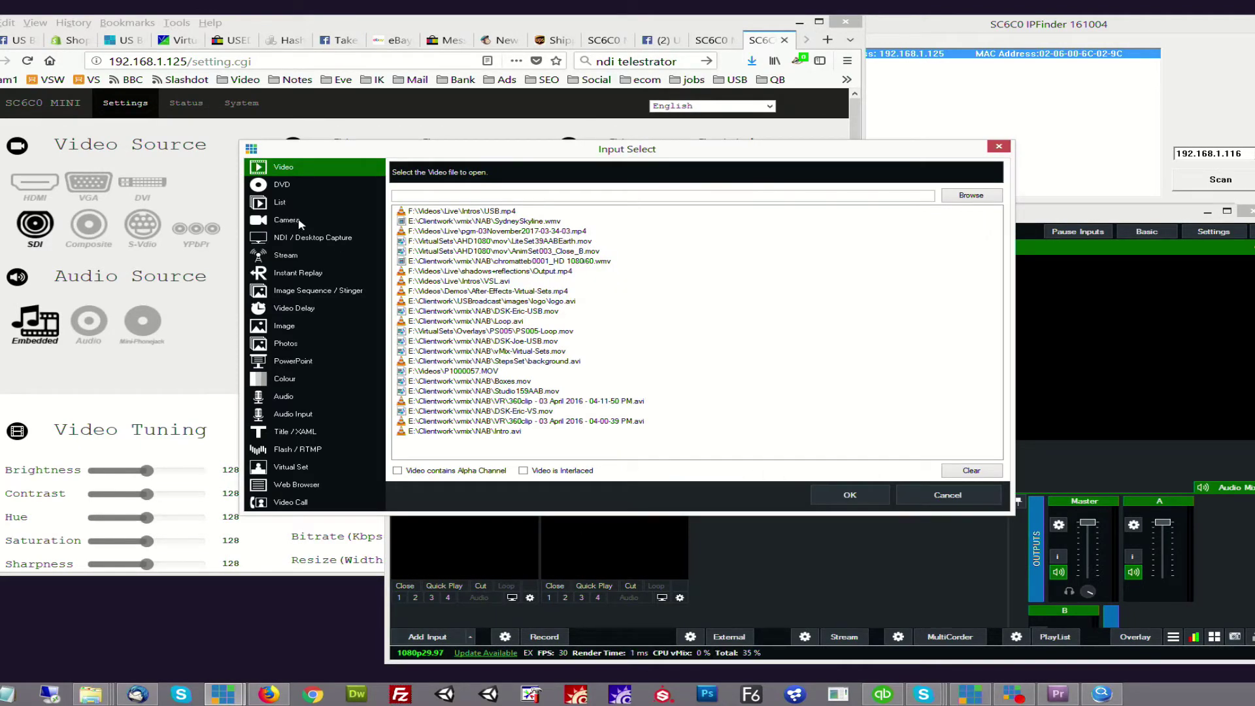
- Add rtsp://192.168.1.125:554/live as a Stream input in vMix, then close vMix
left_click(290, 254)
key("ctrl+v")
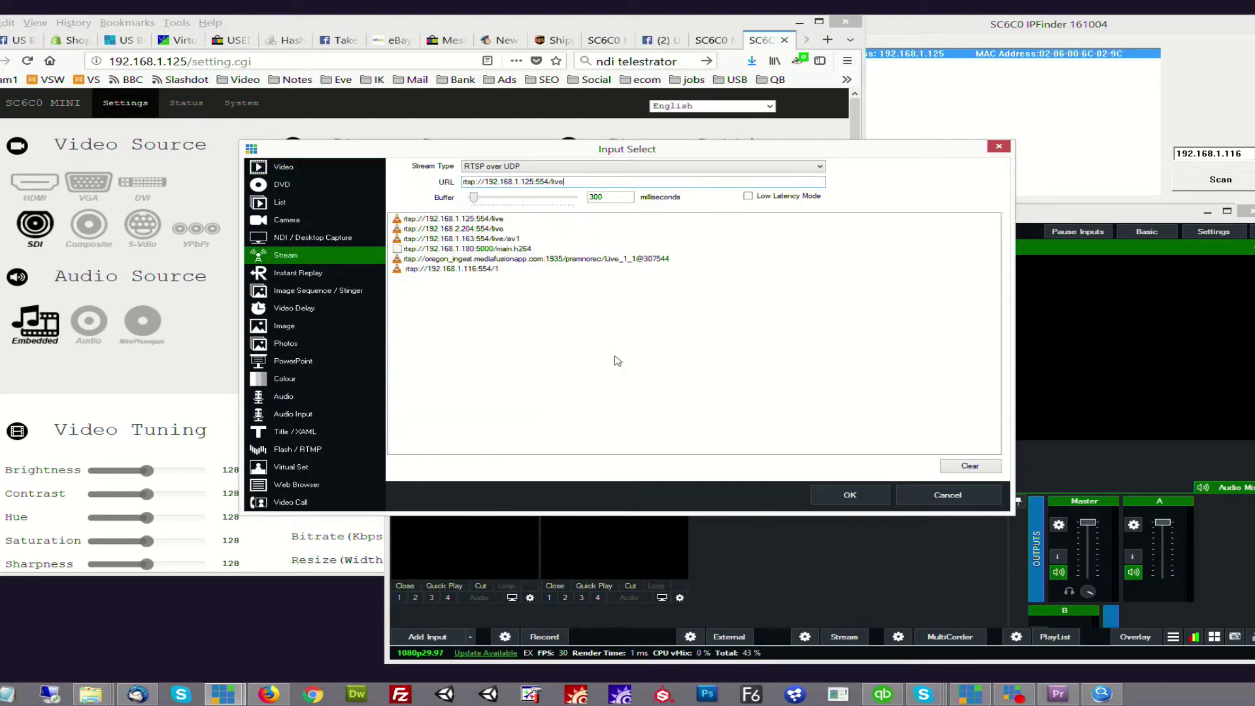
left_click(844, 493)
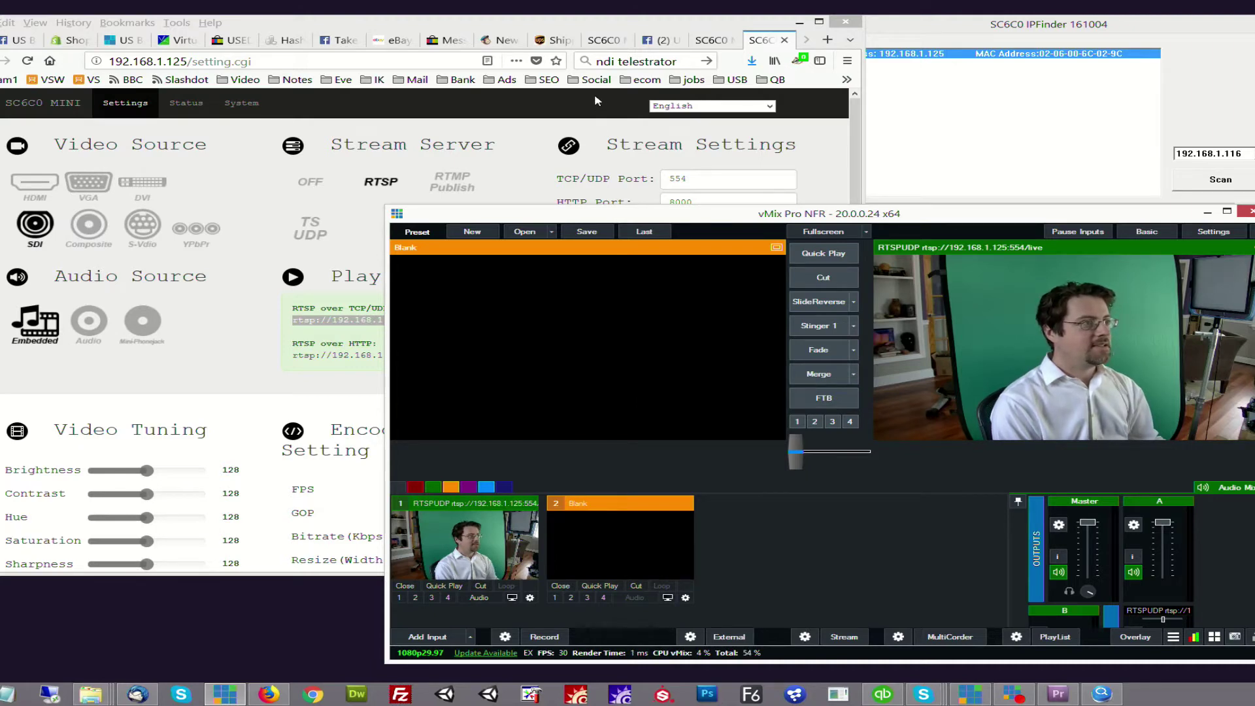
left_click(1249, 211)
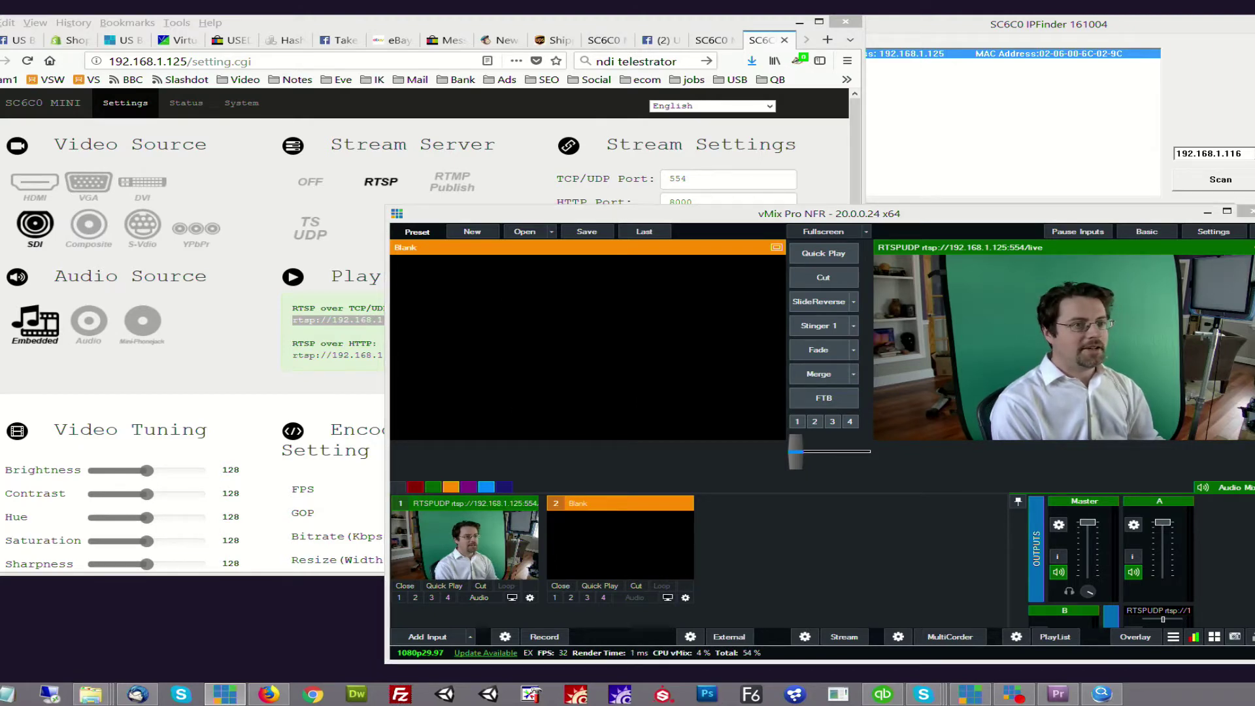
left_click(656, 393)
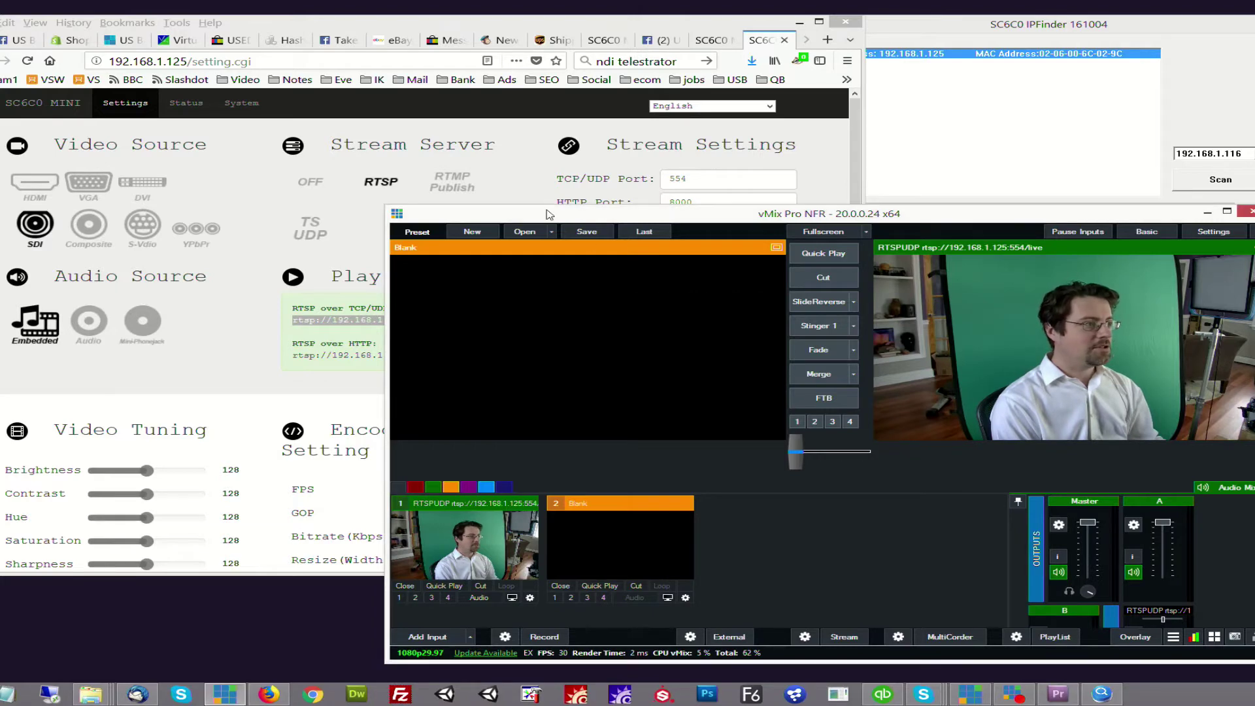
- Select RTMP Publish as the stream server and show the rtmp2 destination settings
left_click(461, 191)
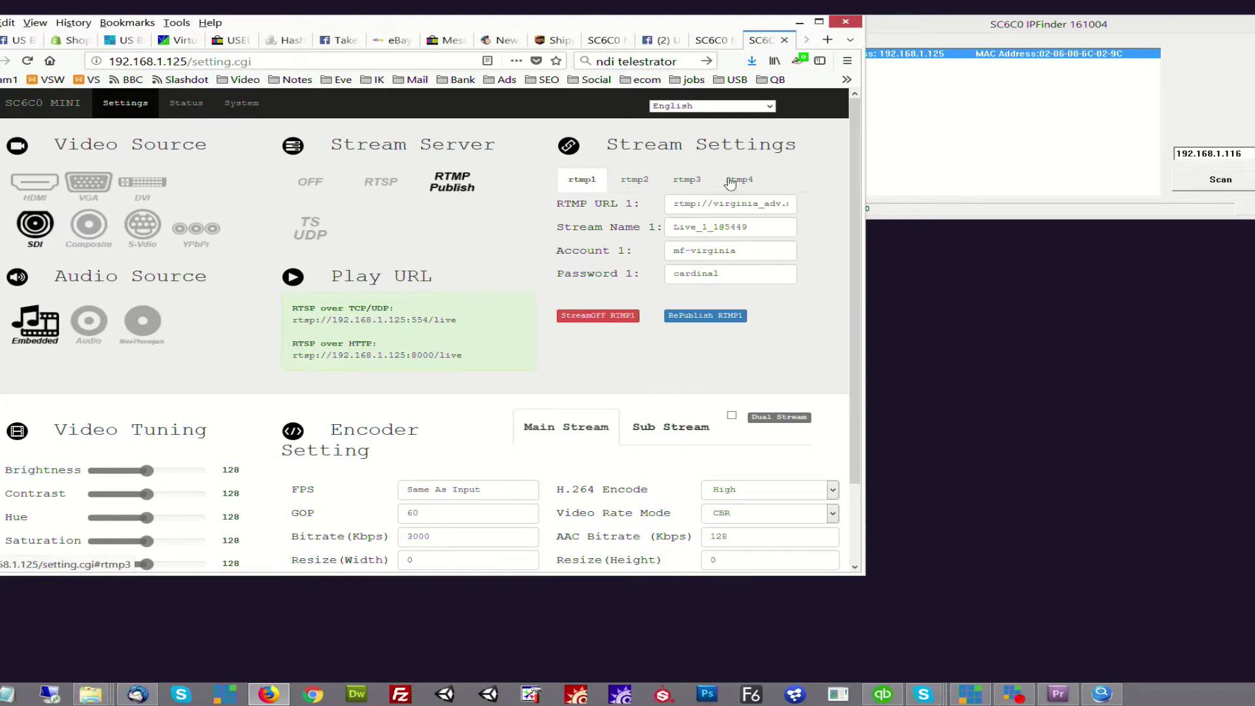
left_click(635, 186)
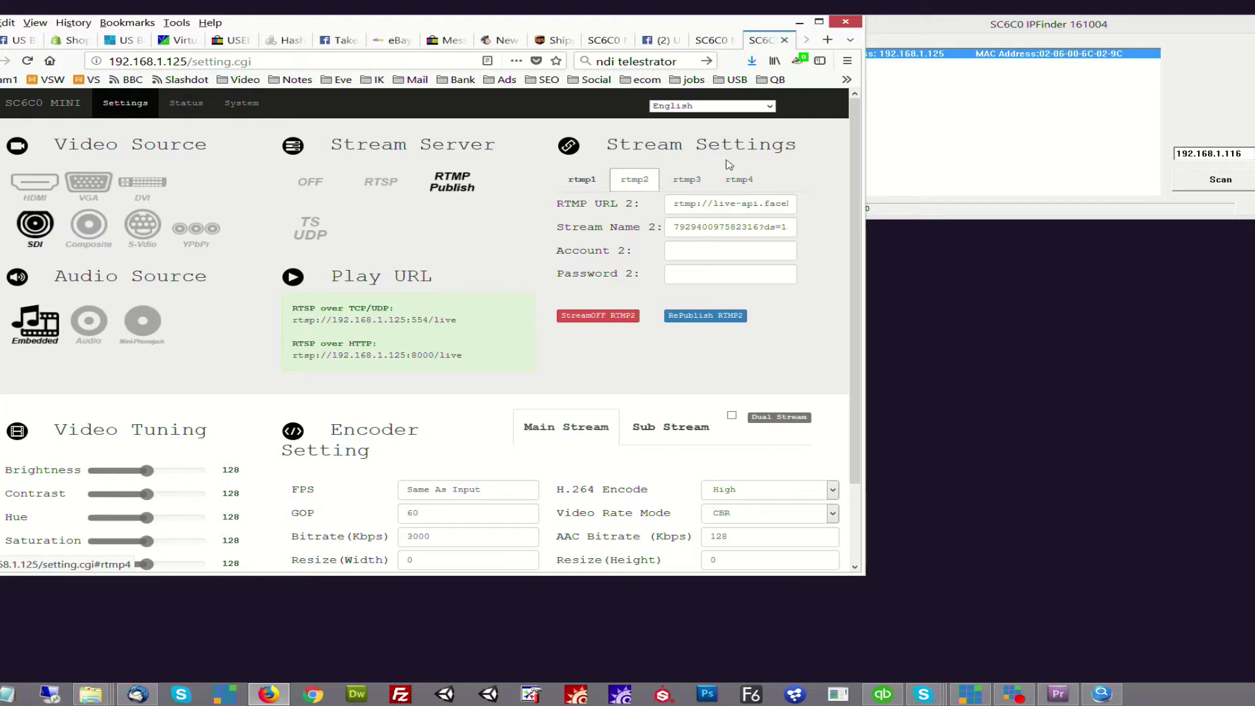
- Start a Facebook live video with an external encoder and paste its server URL into RTMP URL 2
left_click(662, 43)
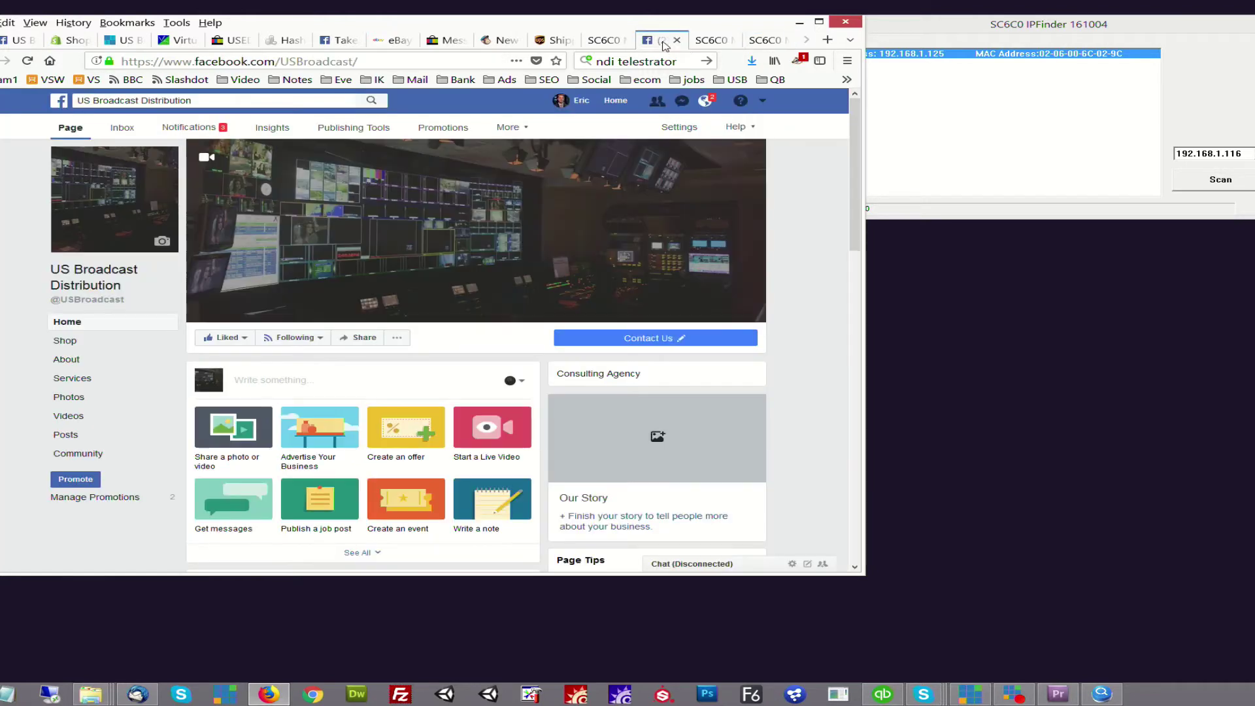
left_click(490, 458)
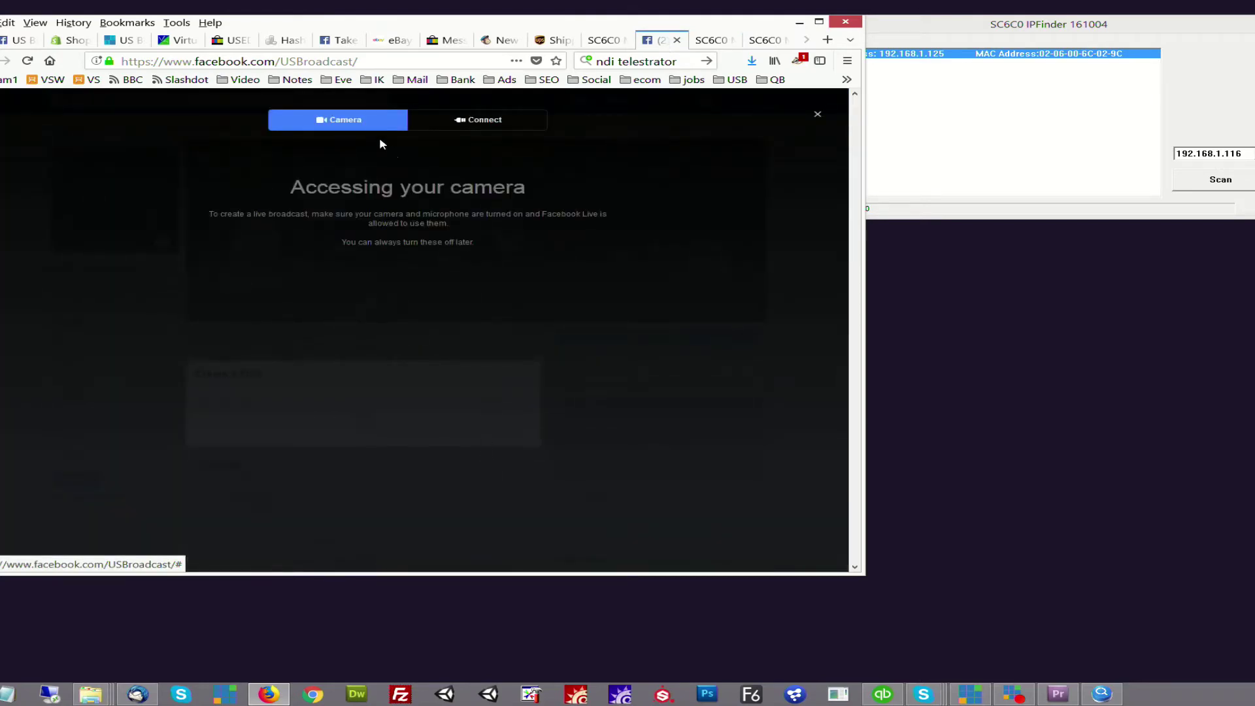
left_click(183, 226)
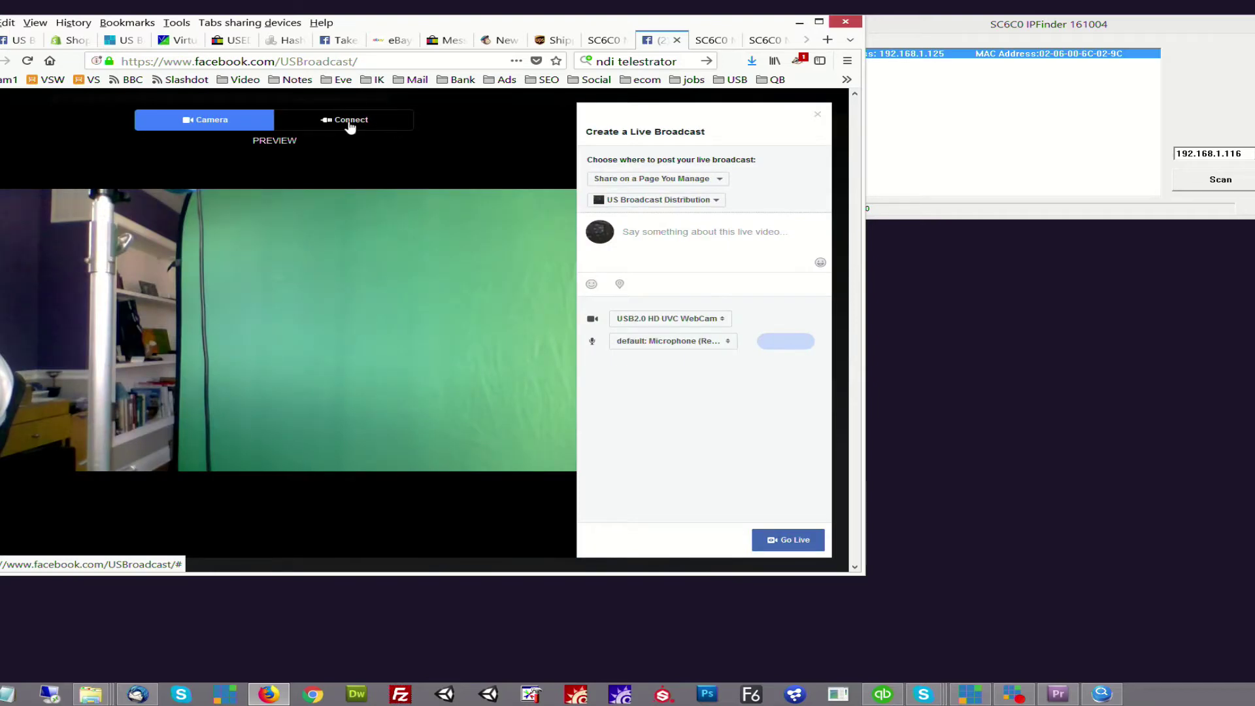
left_click(350, 125)
left_click(177, 308)
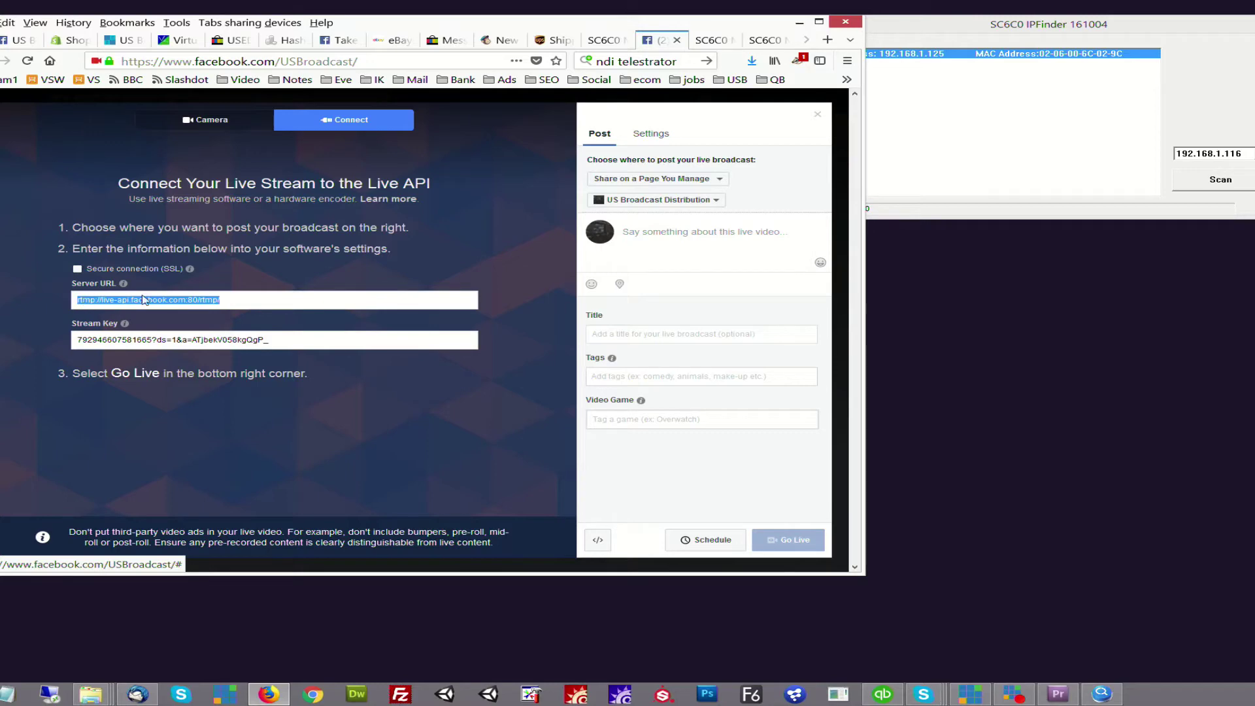
left_click(762, 40)
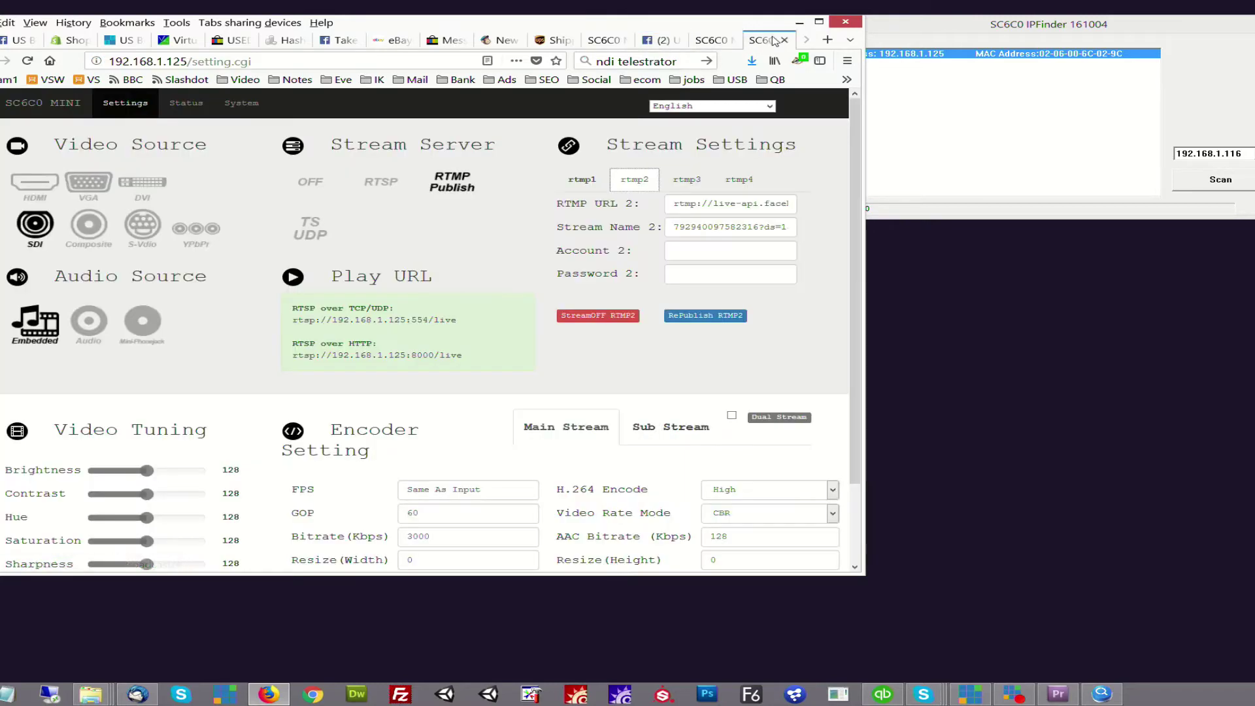
triple_click(675, 205)
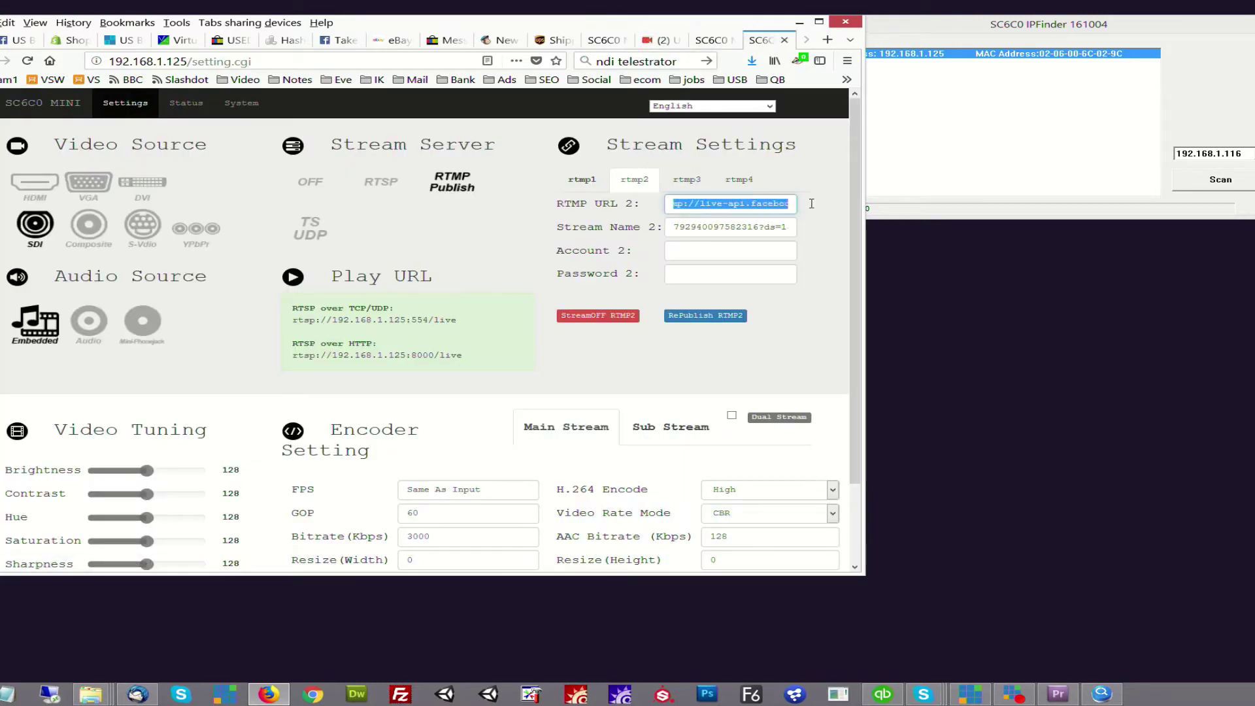
key("ctrl+v")
- Paste the Facebook stream key into Stream Name 2 and submit the RTMP settings
left_click(658, 40)
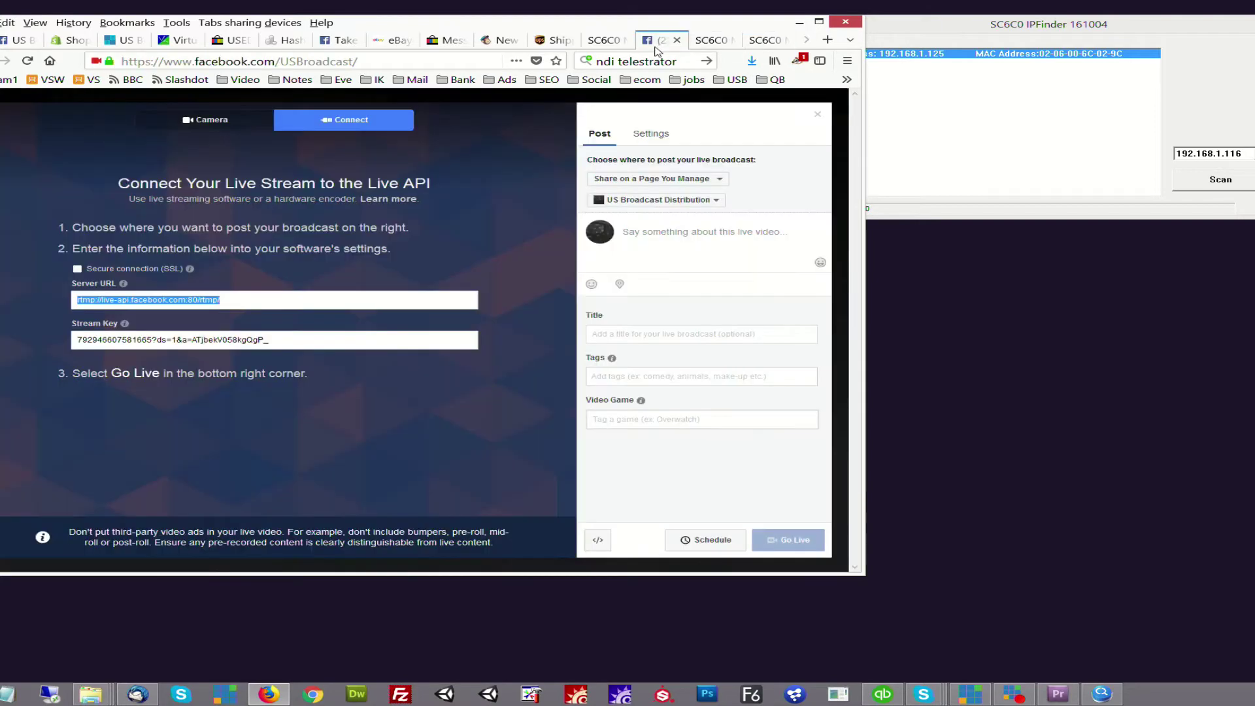
left_click(277, 340)
left_click(277, 340)
left_click(277, 339)
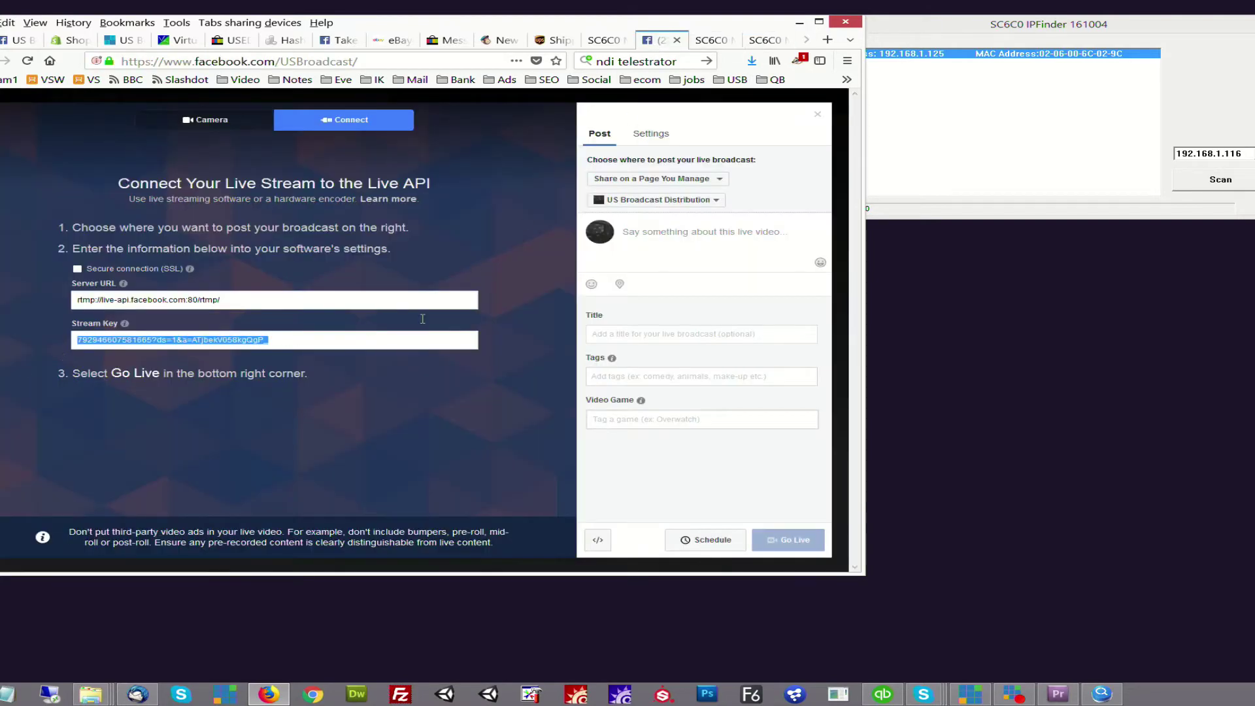
left_click(765, 41)
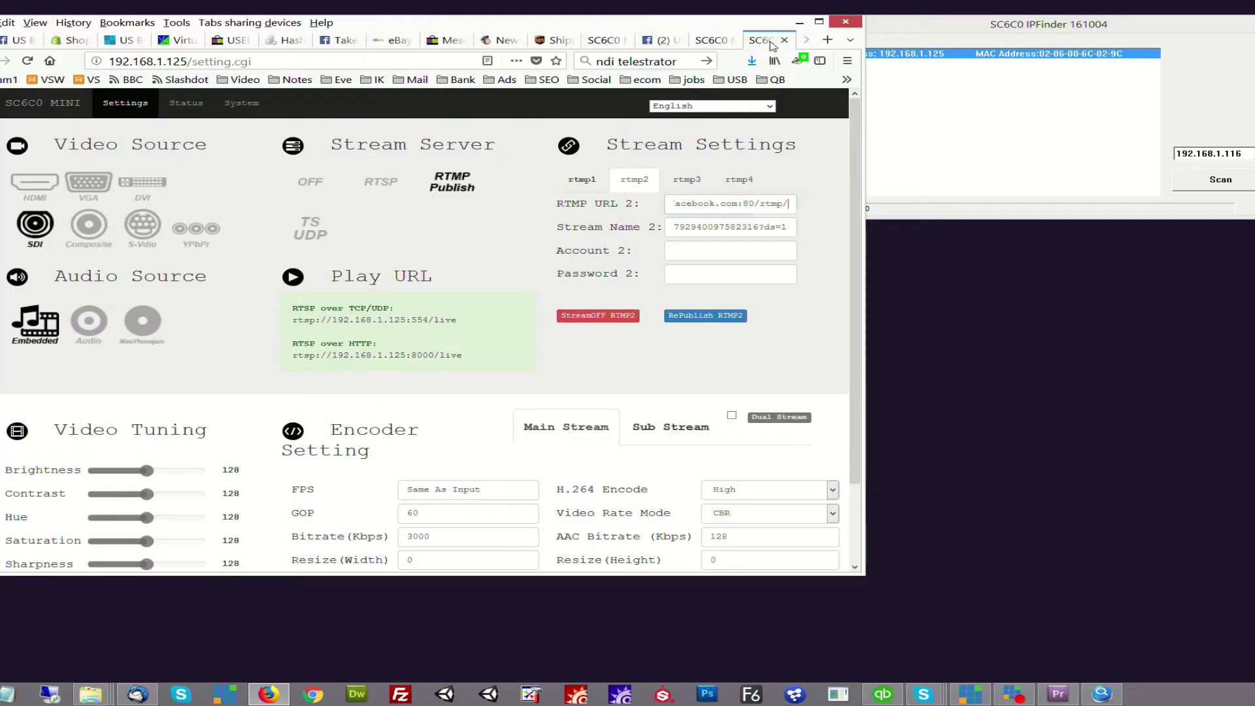
triple_click(676, 228)
key("ctrl+v")
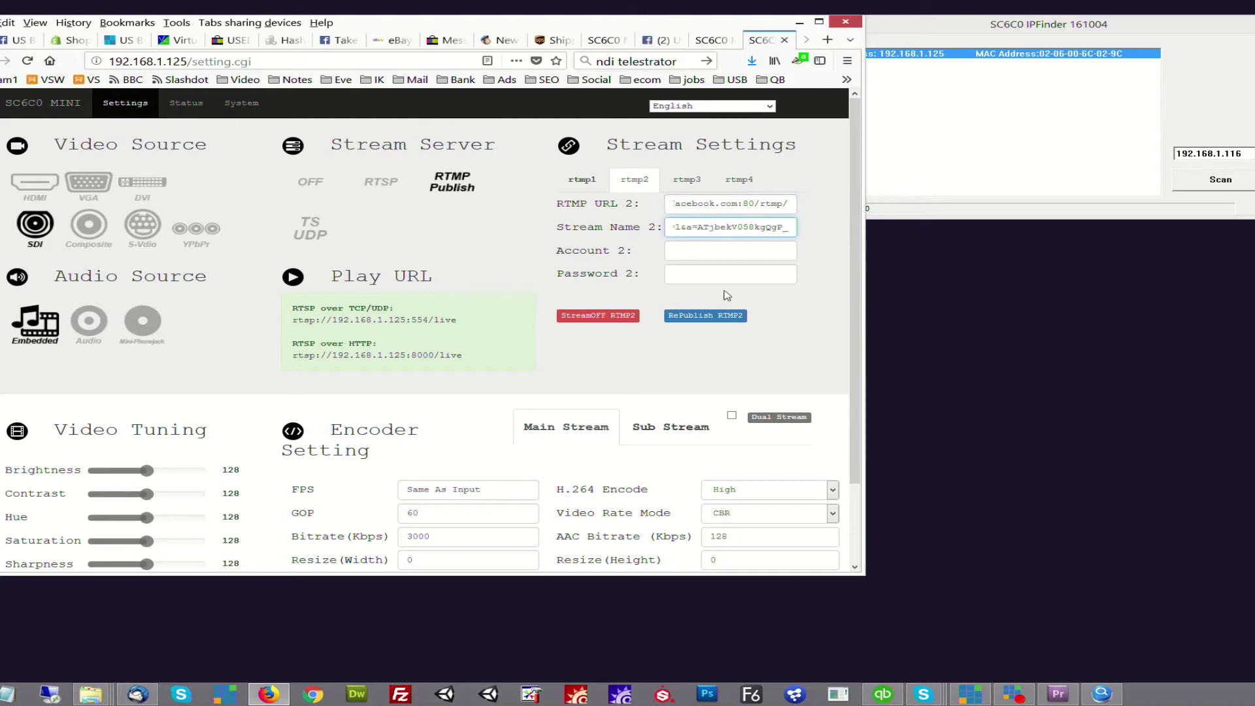
left_click(784, 317)
scroll(796, 392, "down", 3)
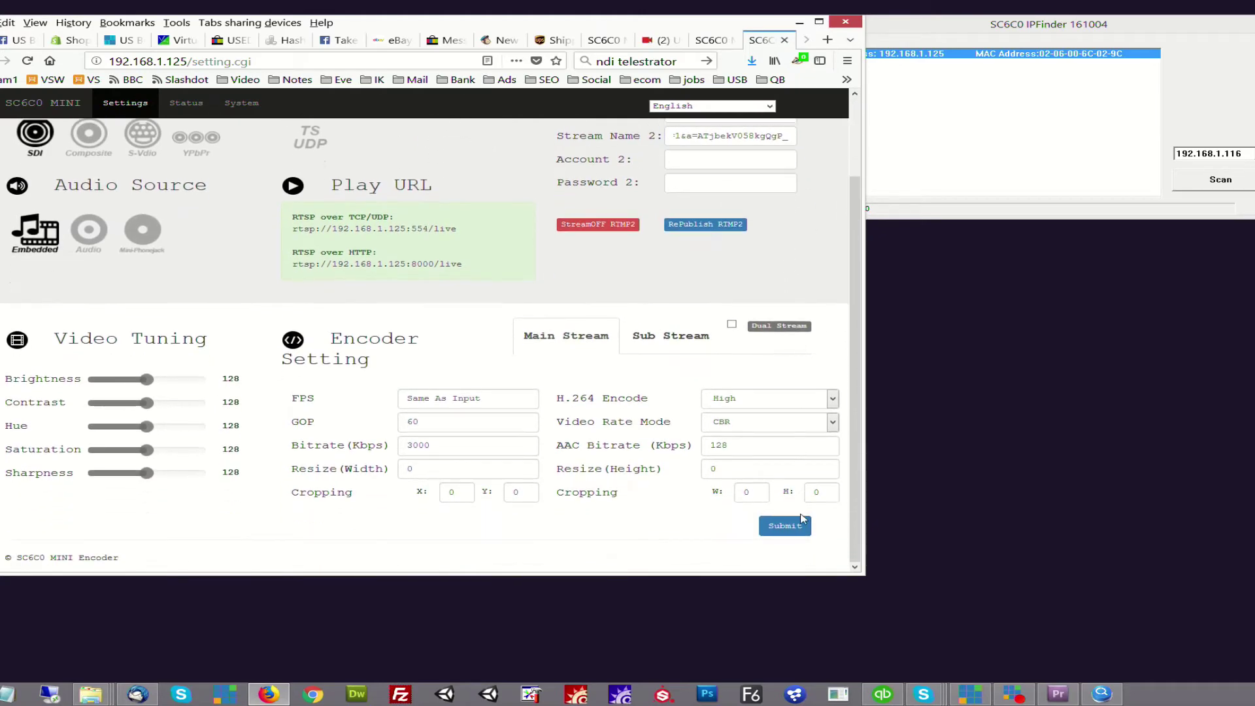
left_click(798, 522)
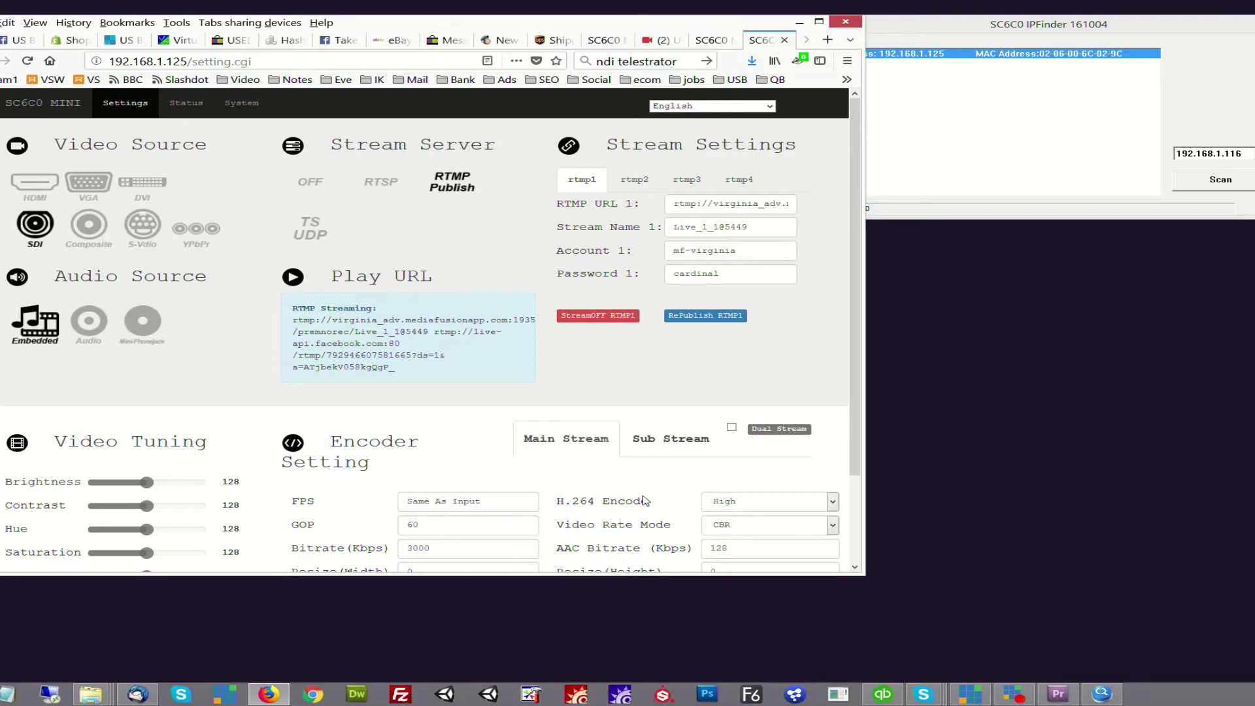
- Confirm the Facebook Live preview shows the camera feed, then select TS UDP on the encoder
left_click(660, 41)
mouse_move(465, 247)
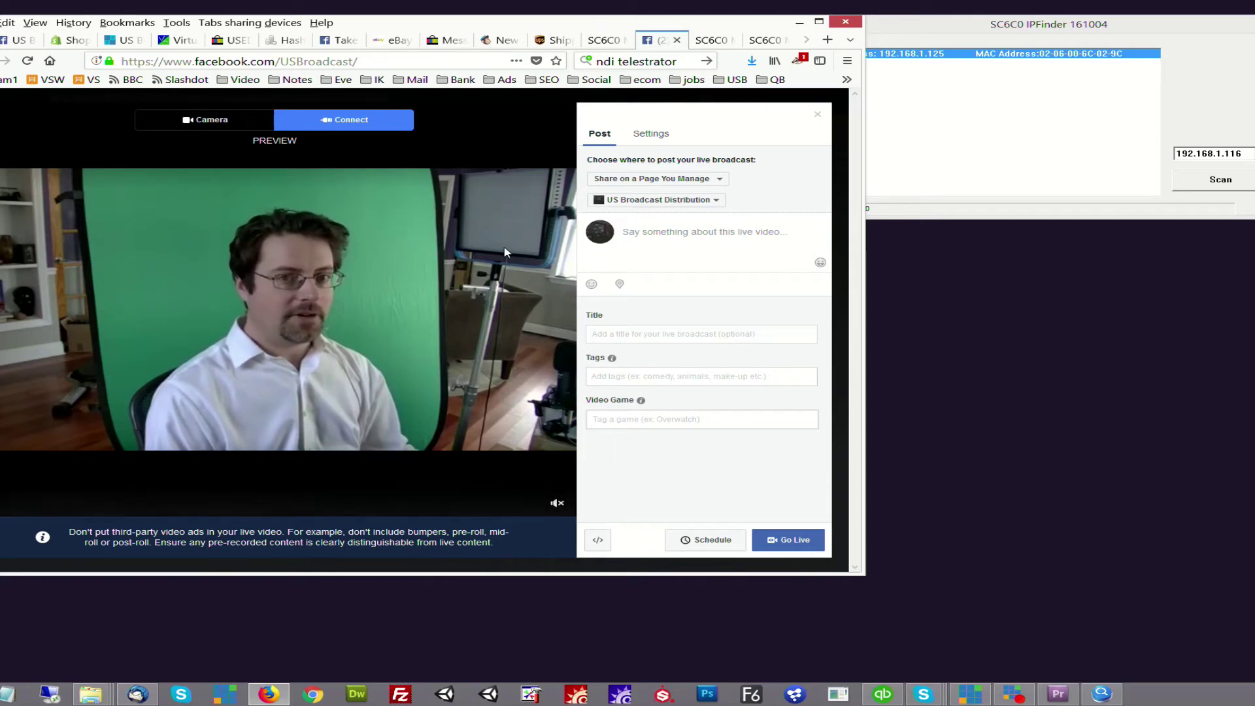
left_click(768, 40)
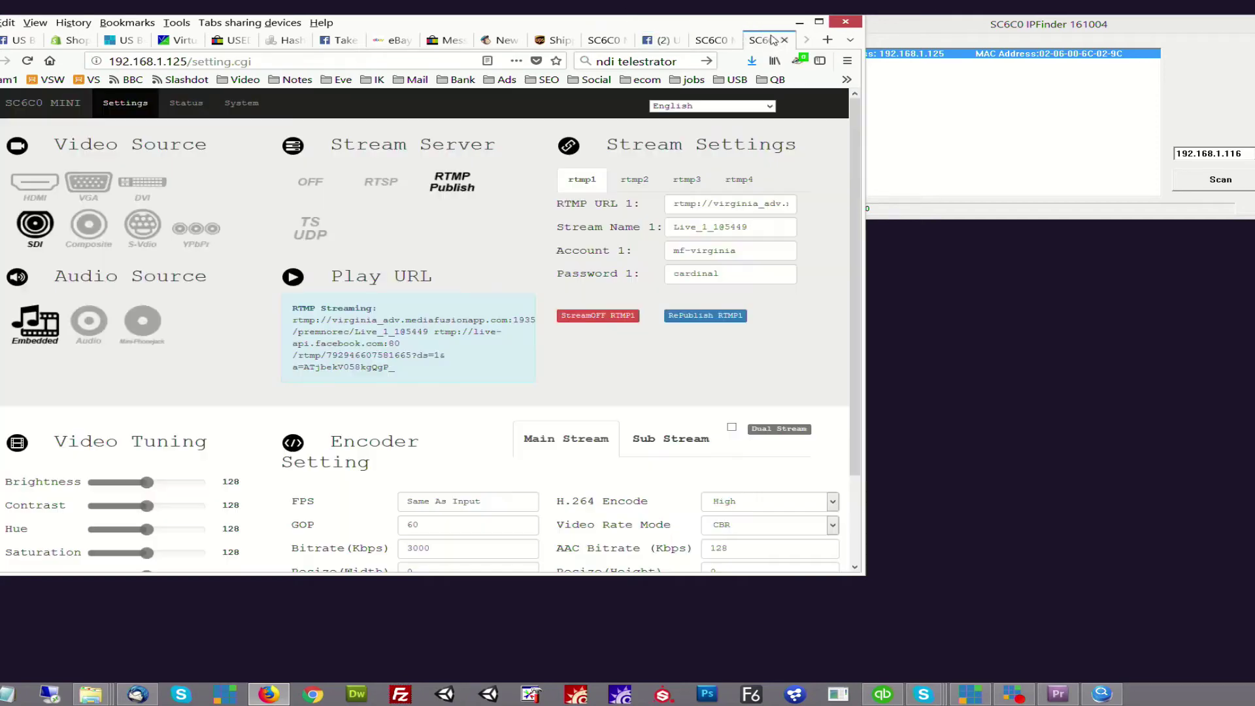
left_click(310, 229)
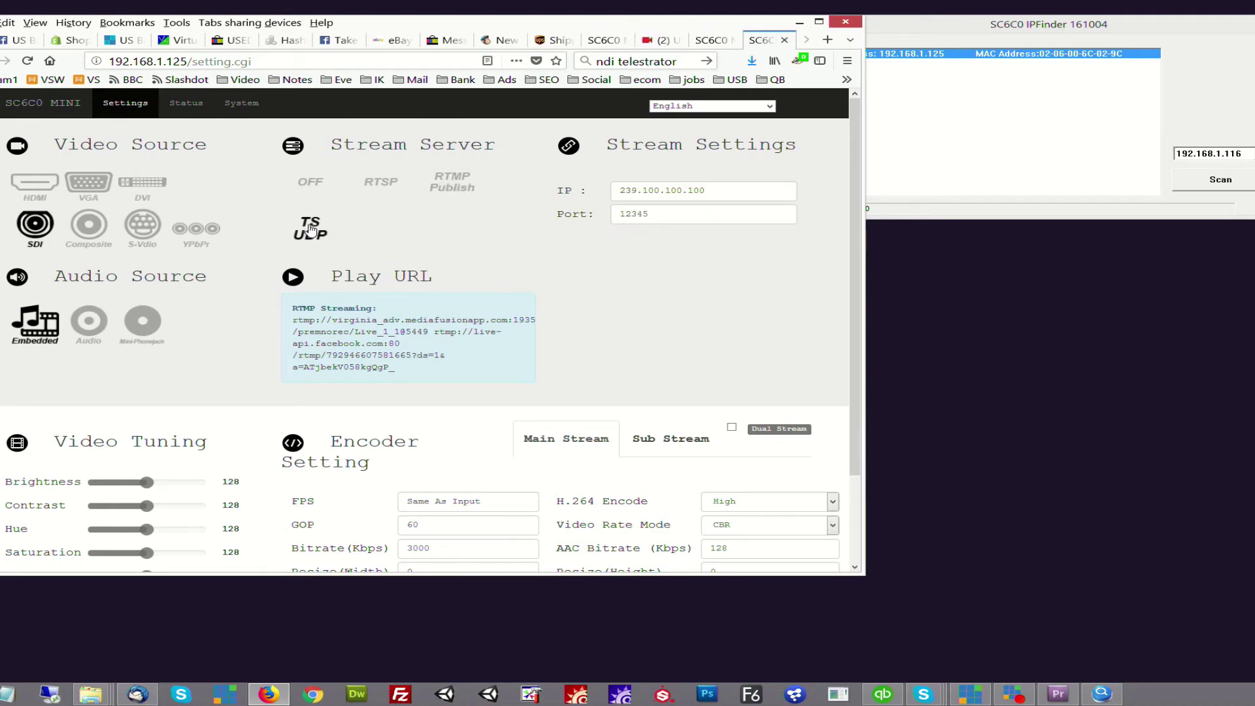
- Submit the TS UDP settings for 239.100.100.100:12345 and launch VLC media player
scroll(635, 313, "down", 3)
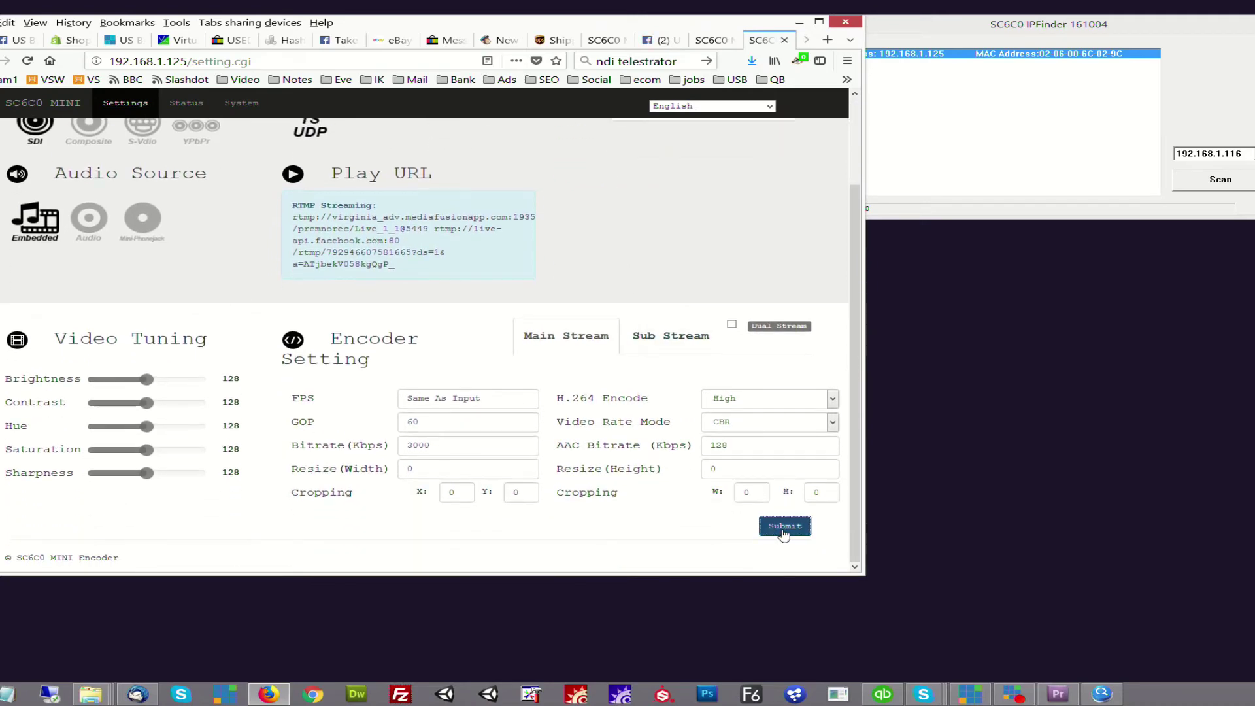
left_click(784, 531)
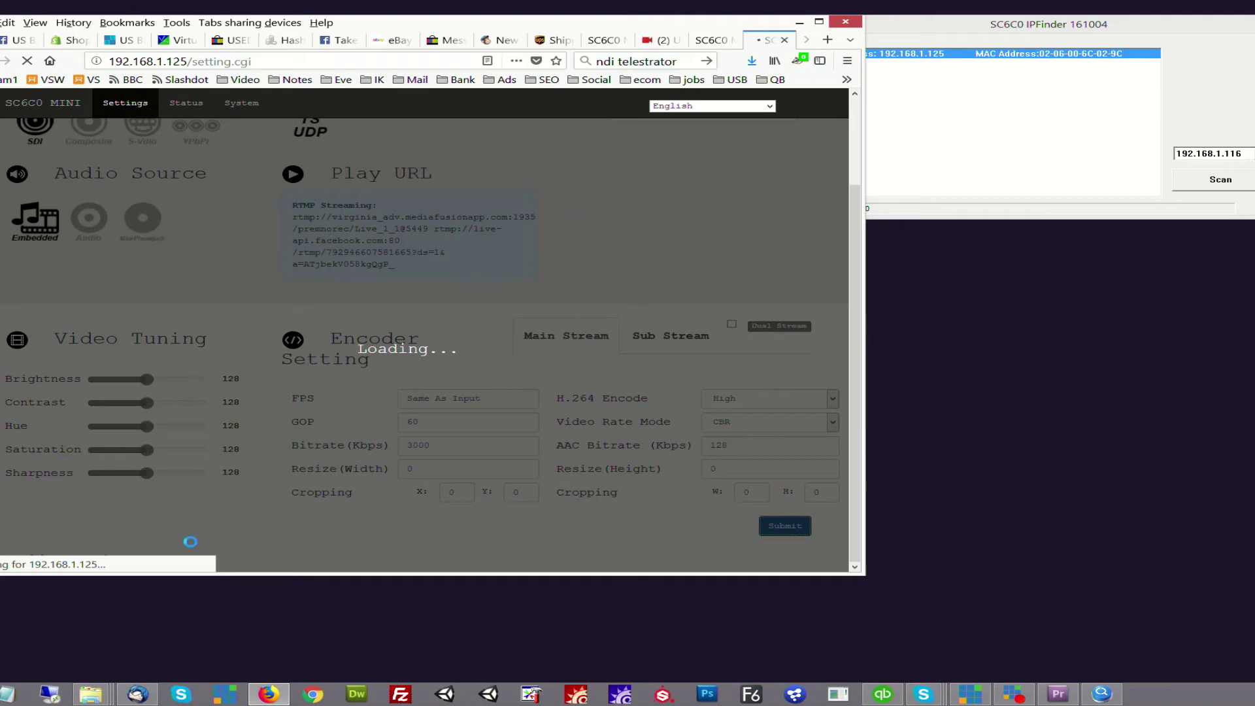
key("super")
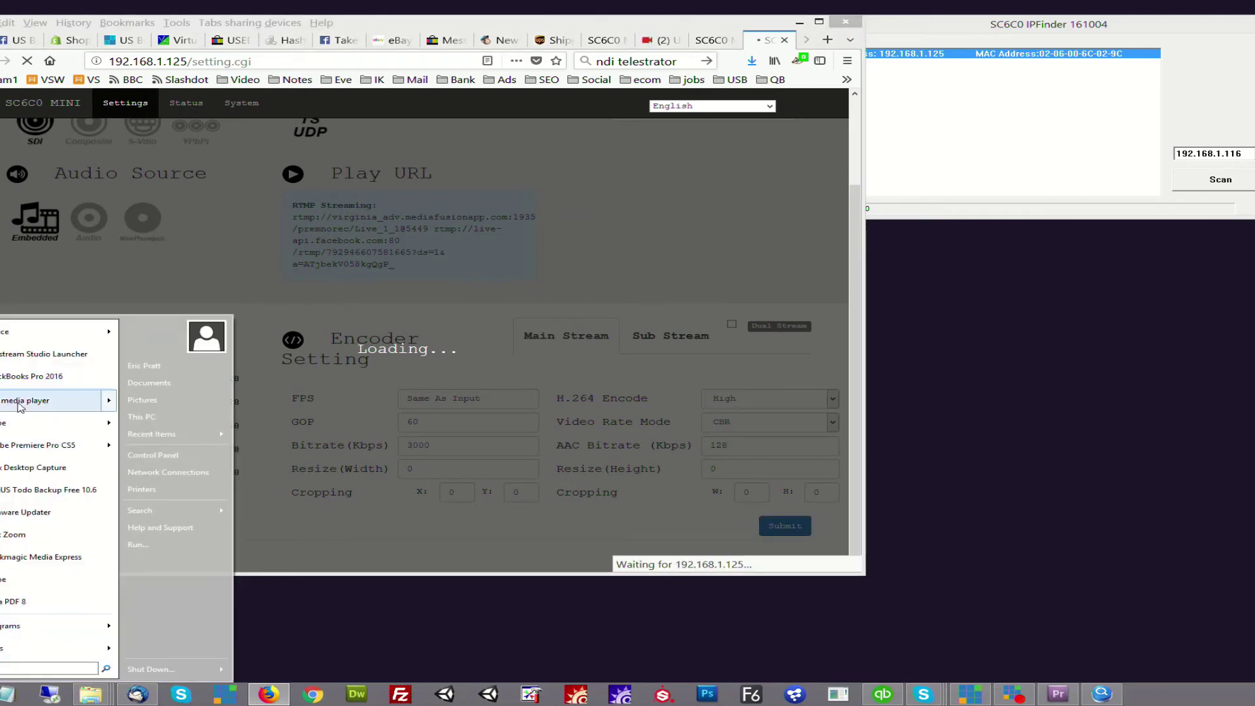
left_click(20, 402)
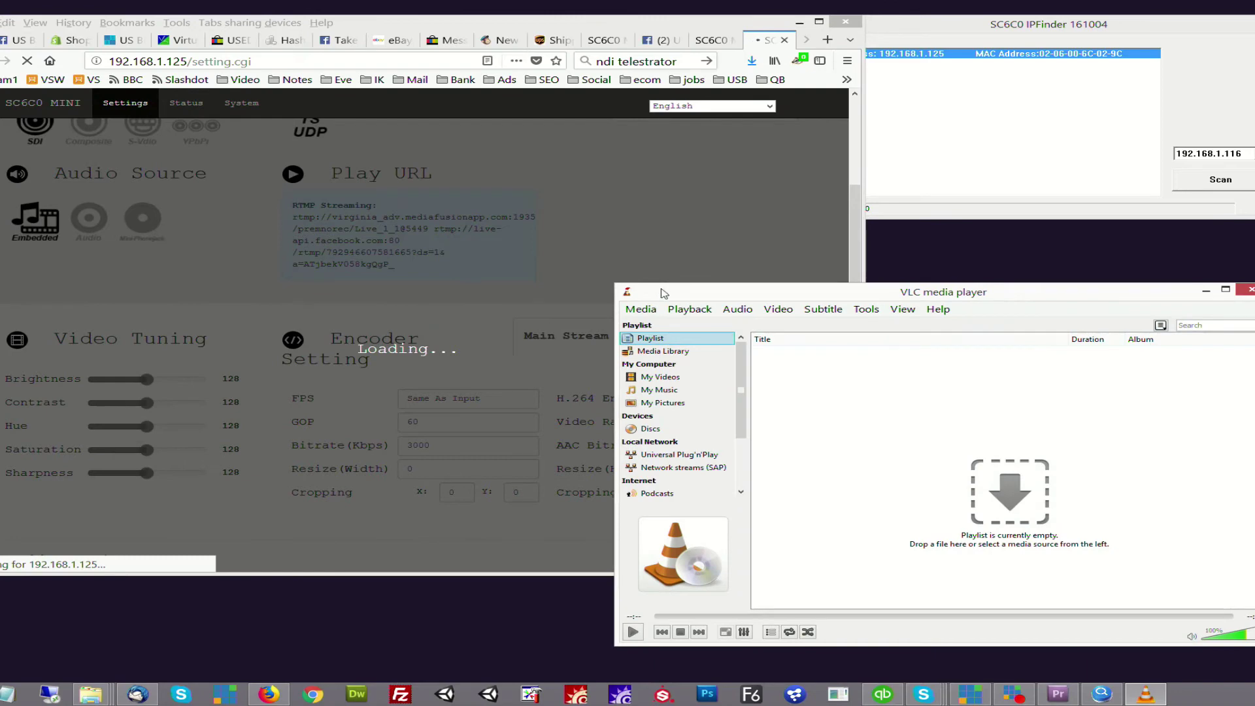
left_click_drag(670, 288, 679, 243)
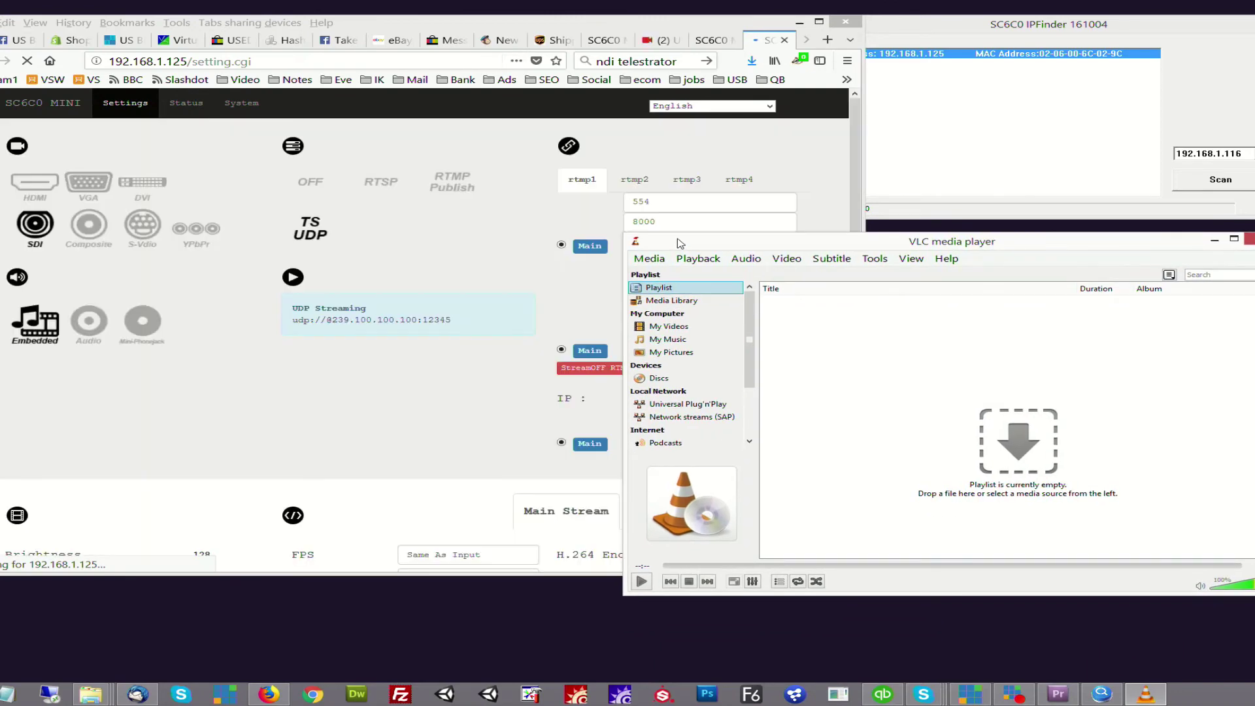
left_click(657, 261)
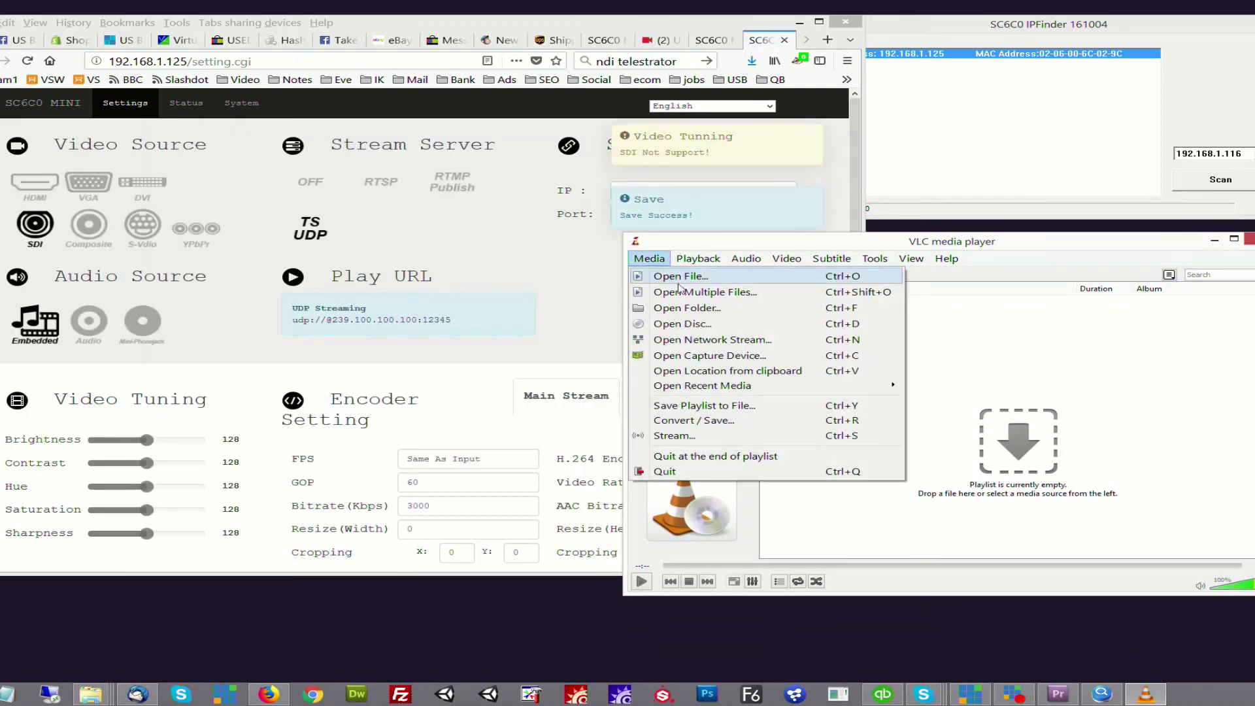
left_click(681, 339)
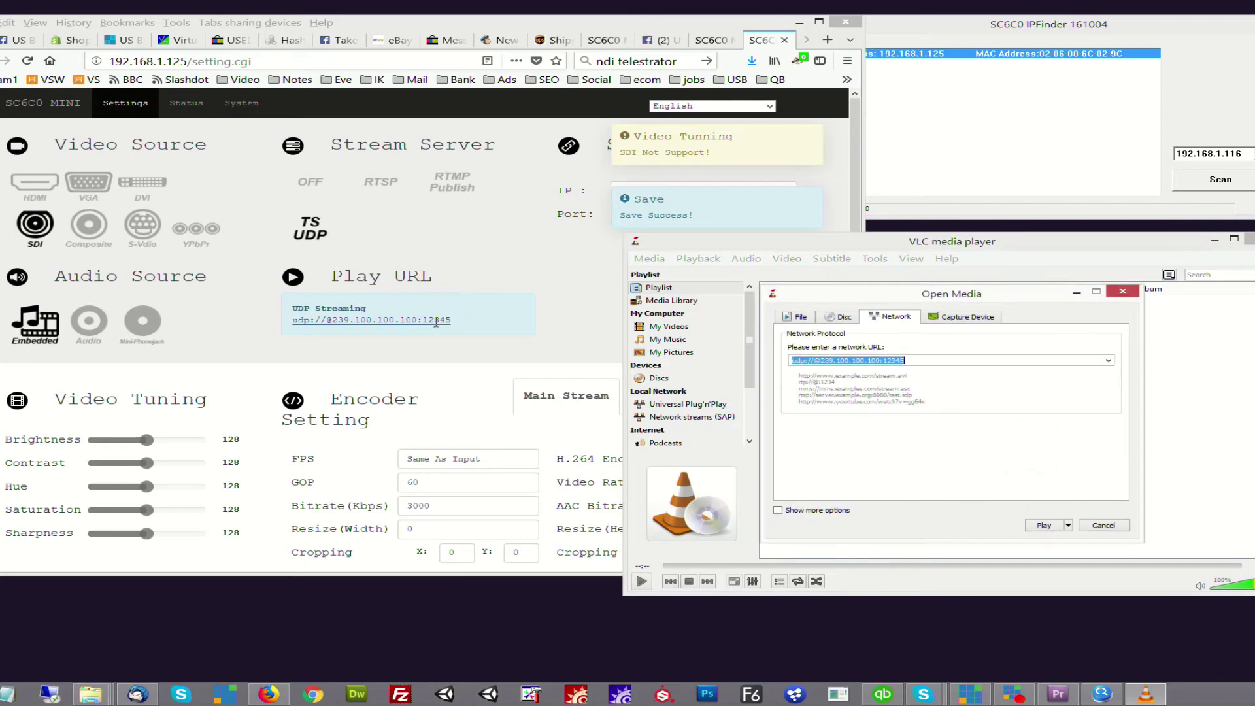
left_click(457, 323)
left_click_drag(452, 322, 294, 325)
key("ctrl+c")
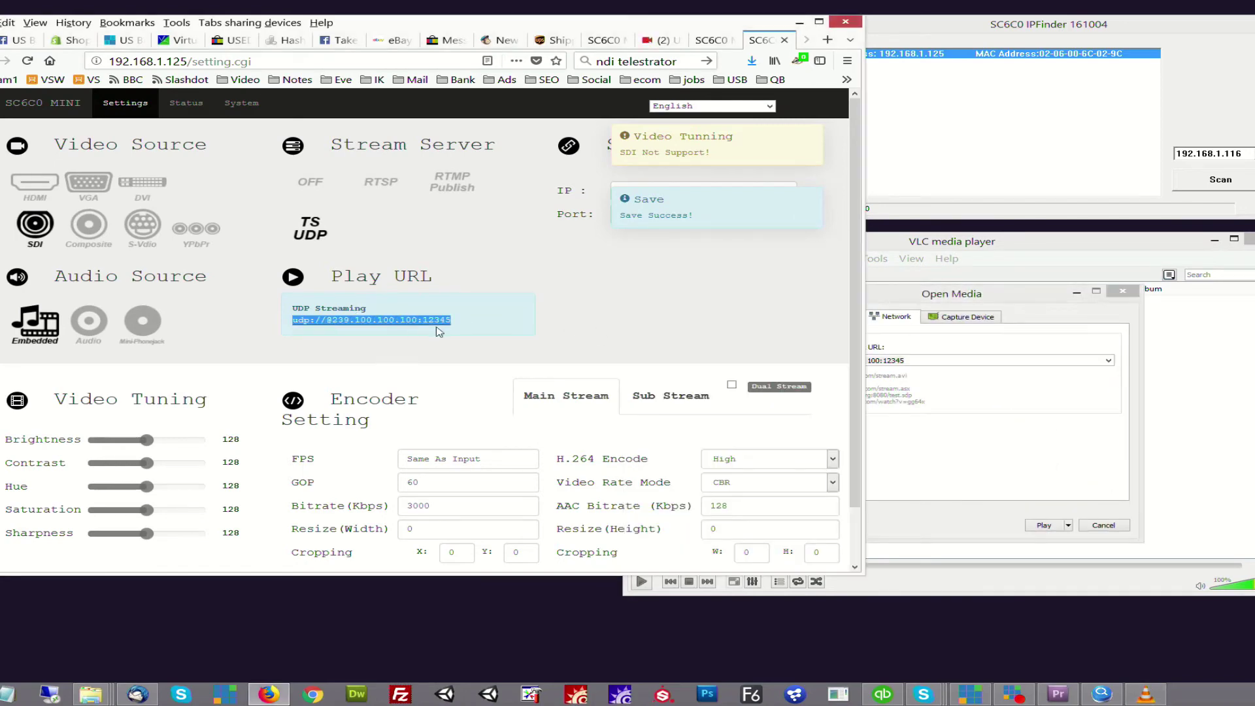
left_click(810, 313)
key("ctrl+v")
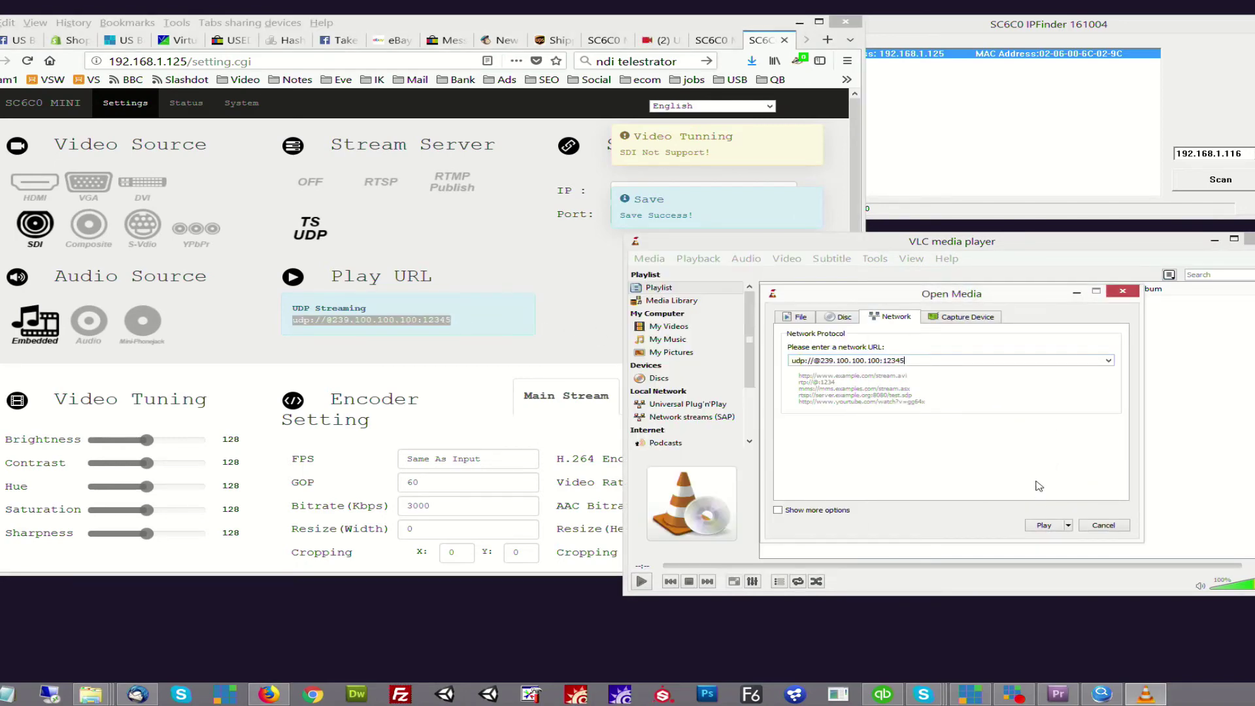
left_click(1041, 525)
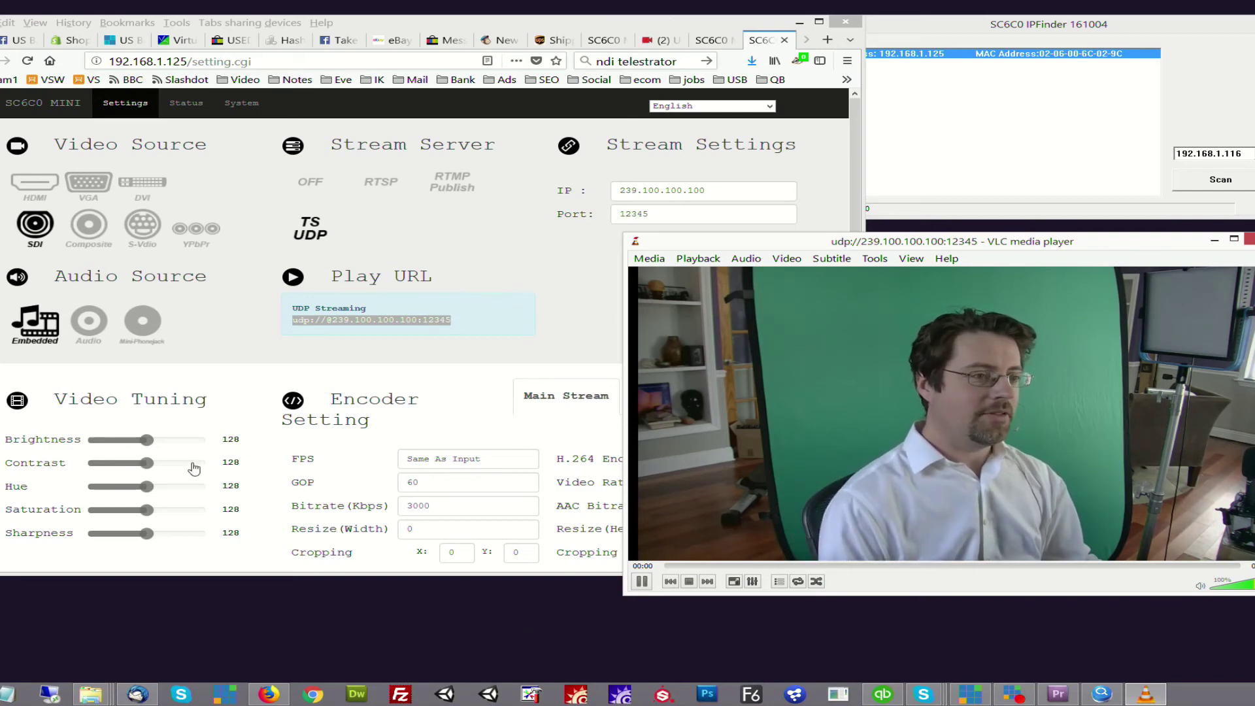
left_click(204, 573)
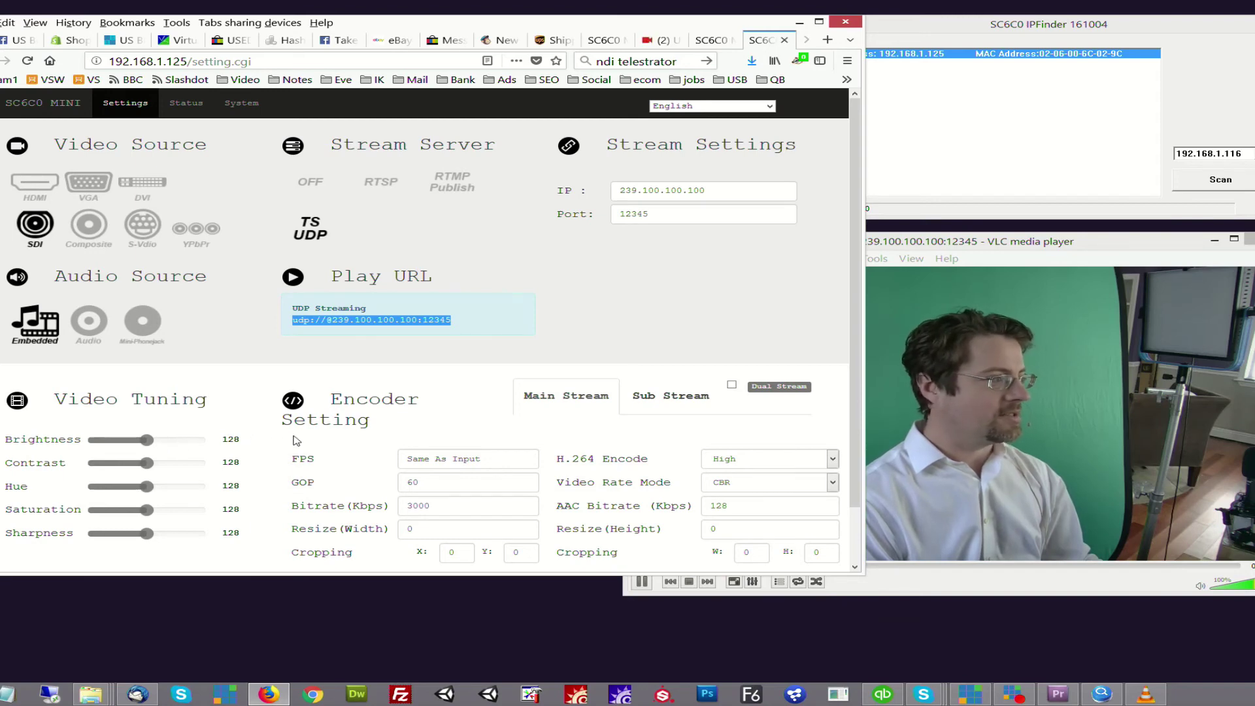
- Scroll through the encoder settings to review the main stream: H.264 High, CBR 3000 Kbps, GOP 60
scroll(356, 438, "down", 2)
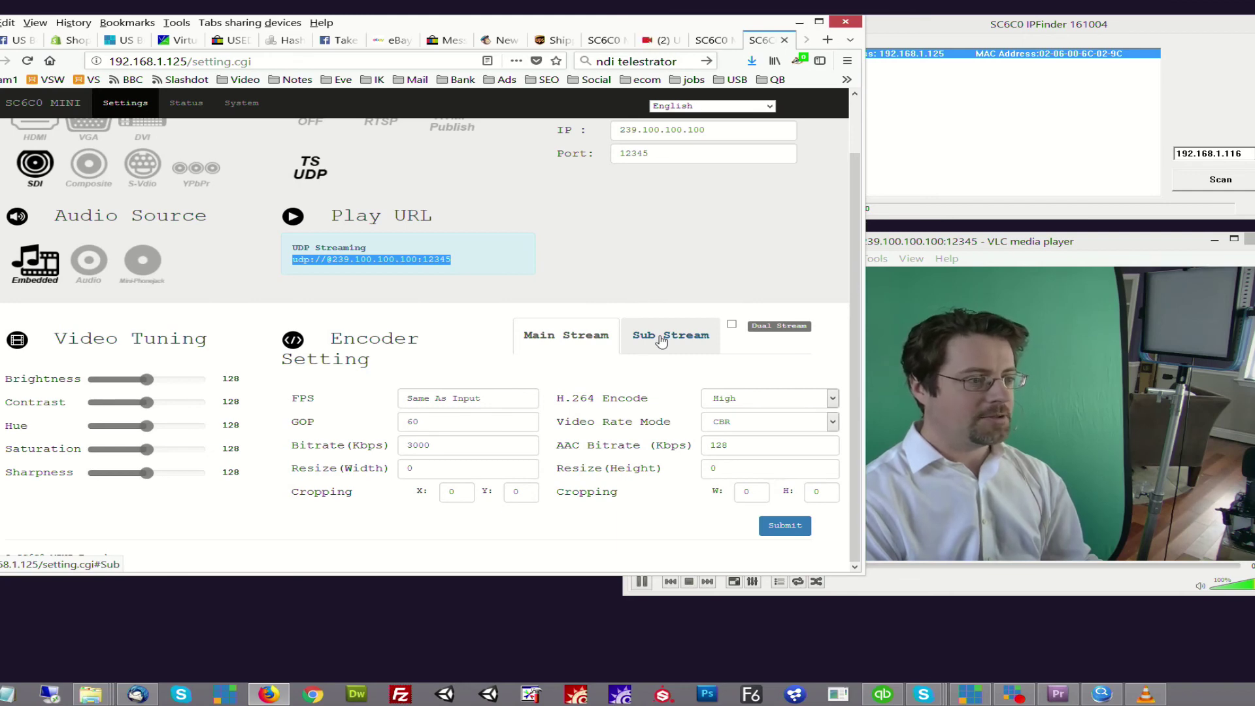
scroll(661, 344, "up", 2)
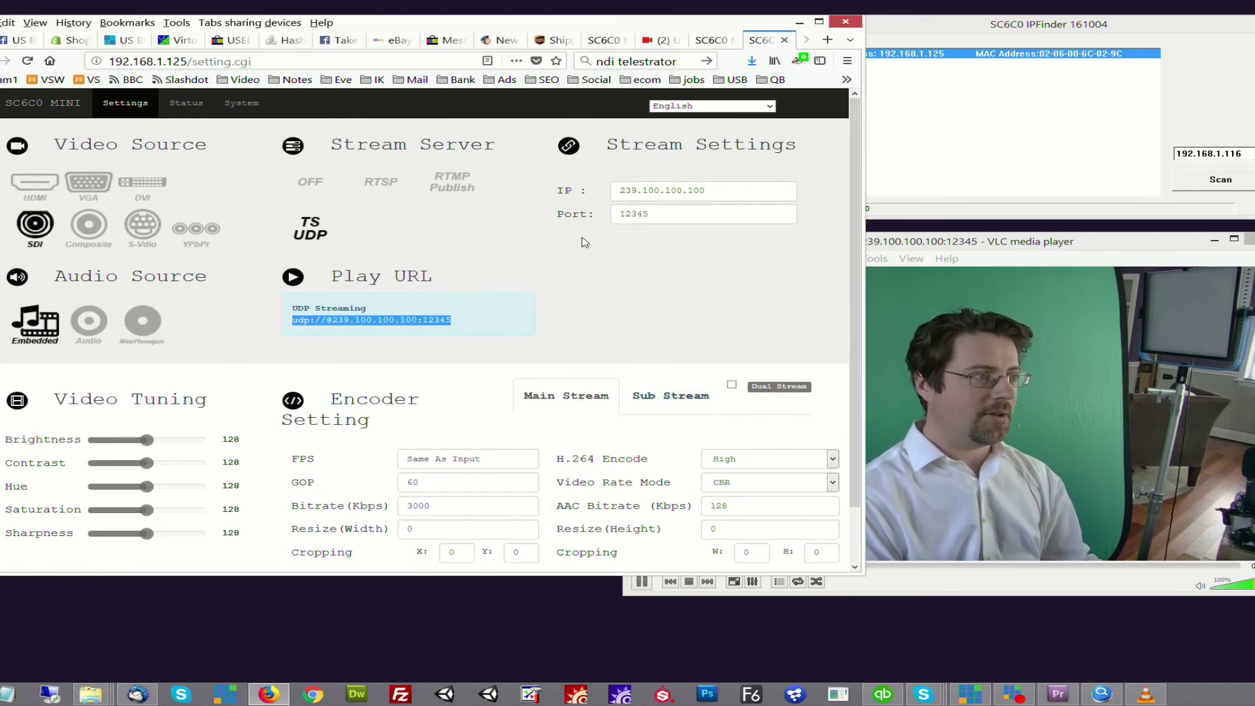
scroll(592, 271, "down", 2)
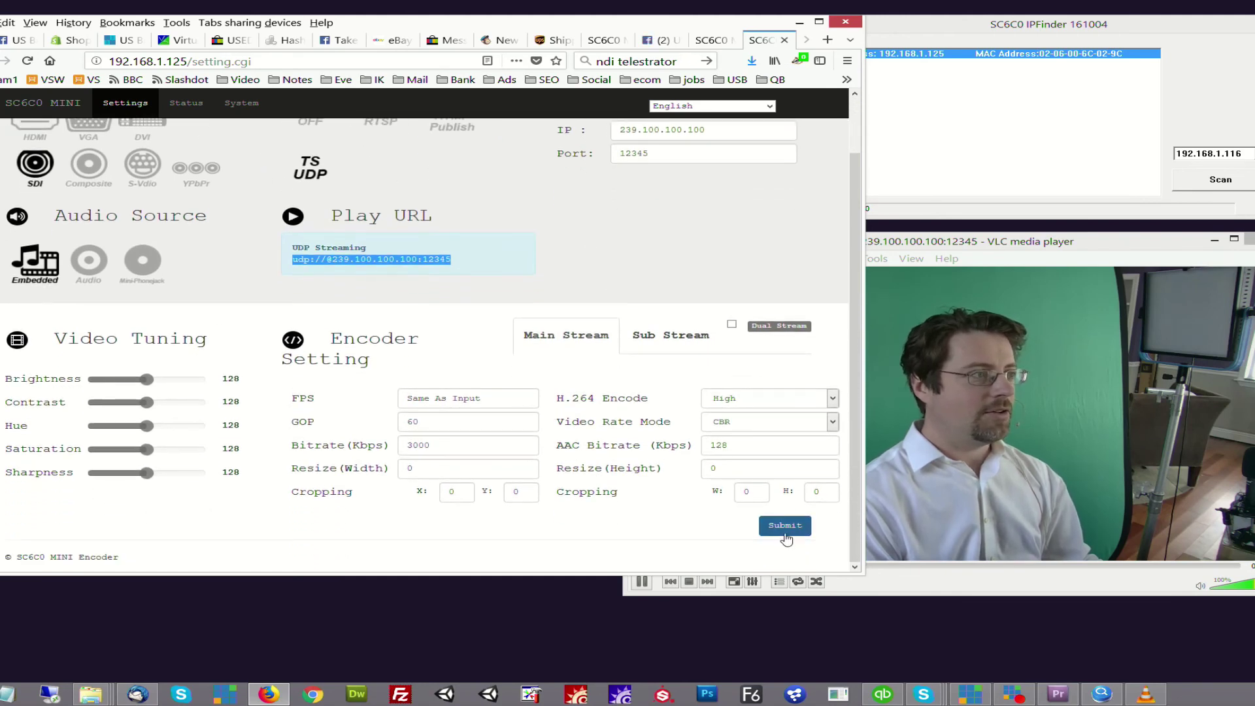